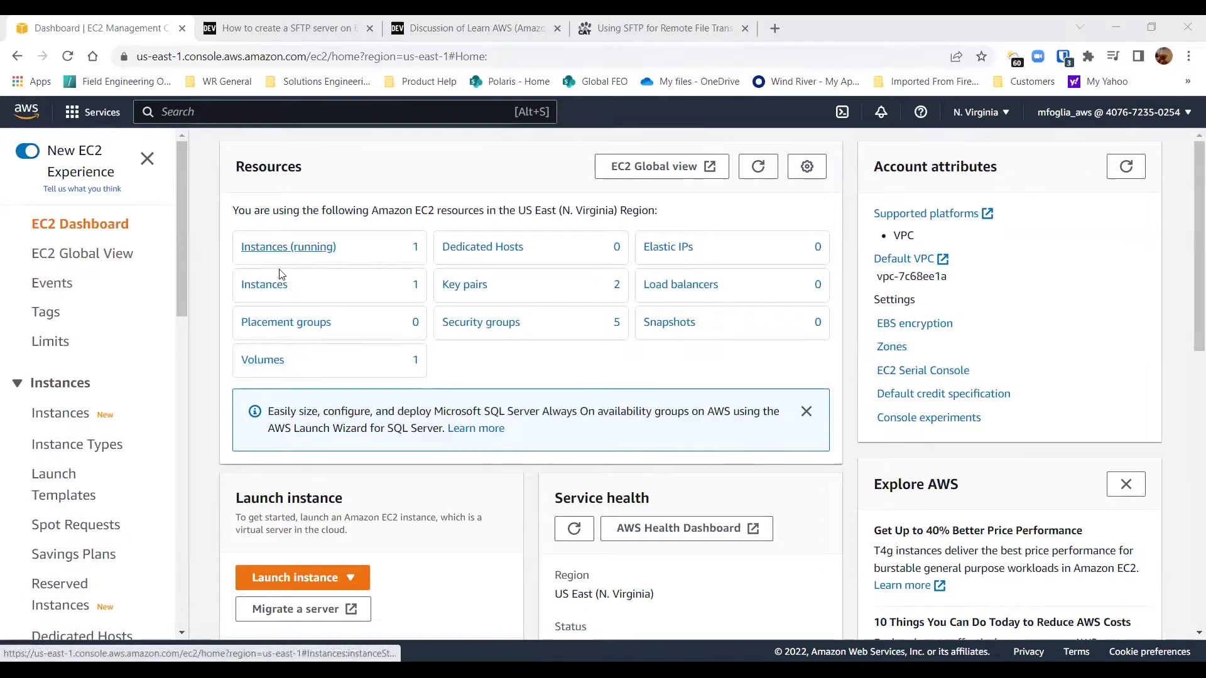
# View the account's EC2 key pairs and return to the EC2 dashboard
pyautogui.click(473, 290)
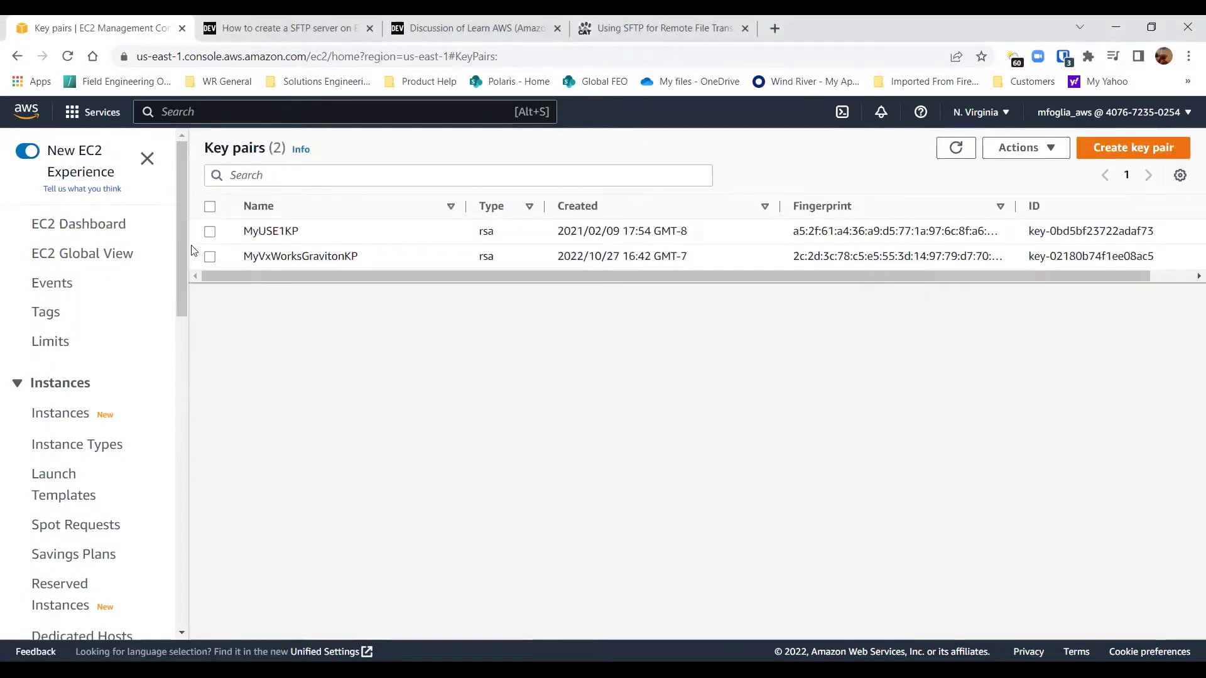
pyautogui.click(88, 232)
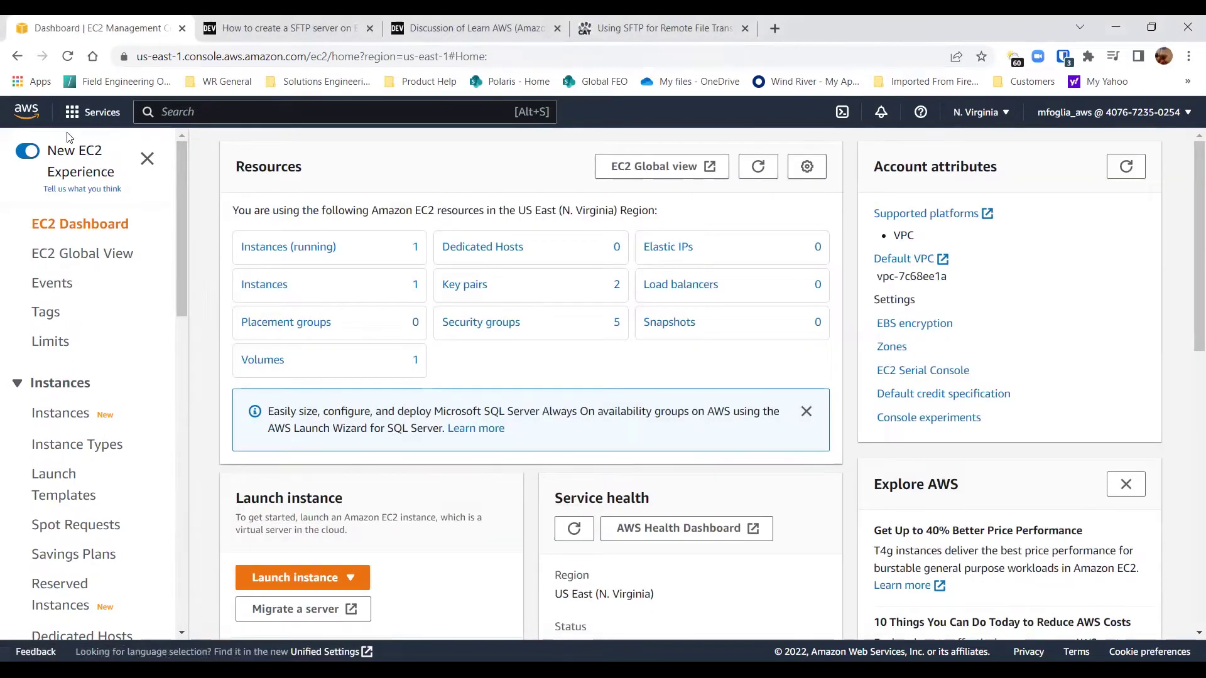
# Go to the VPC service and examine the details and CIDRs of my-graviton-vpc
pyautogui.click(70, 113)
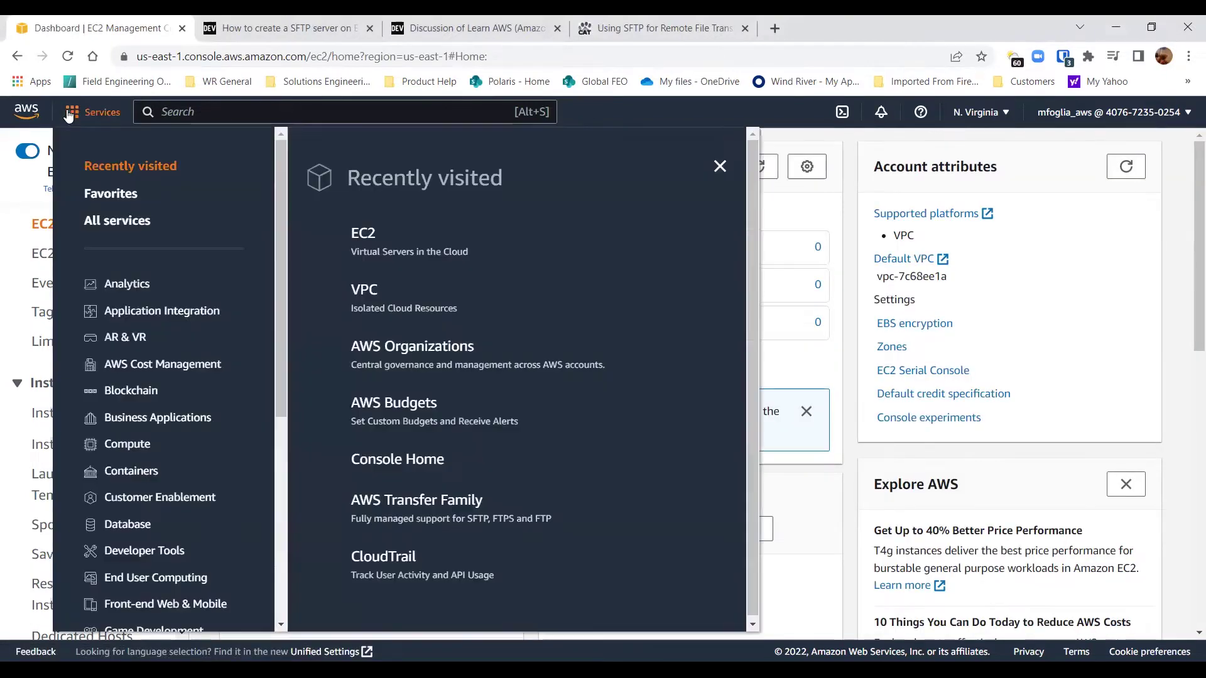
pyautogui.click(369, 289)
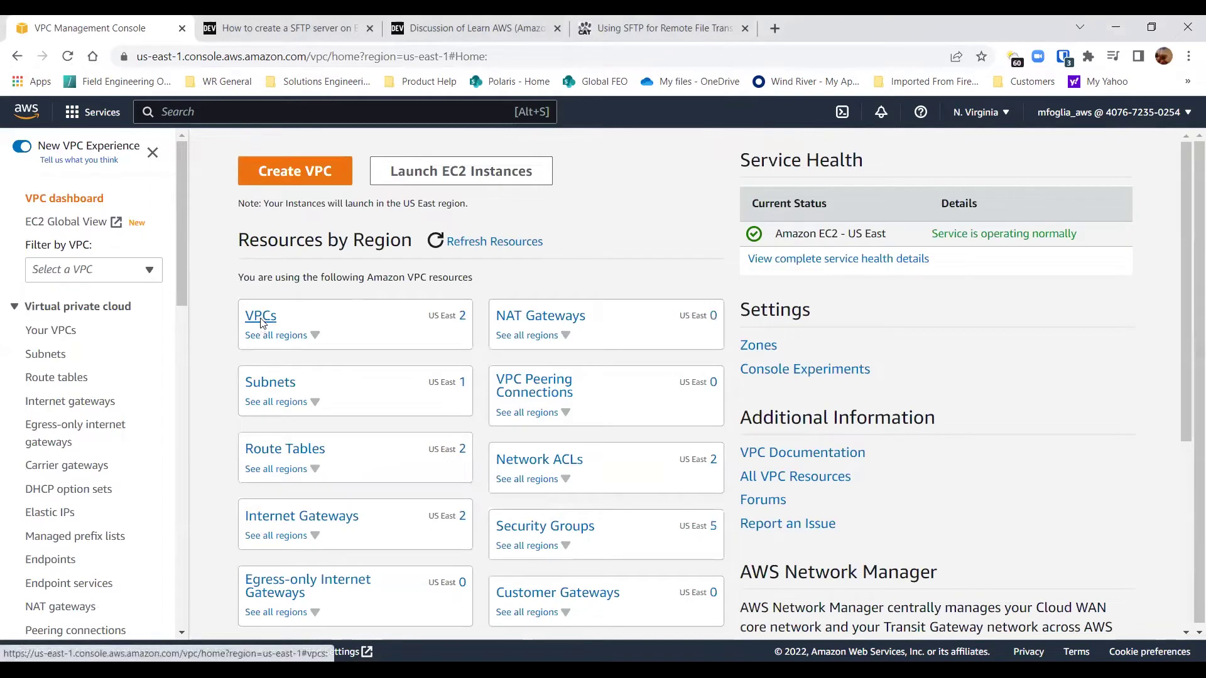
pyautogui.click(263, 322)
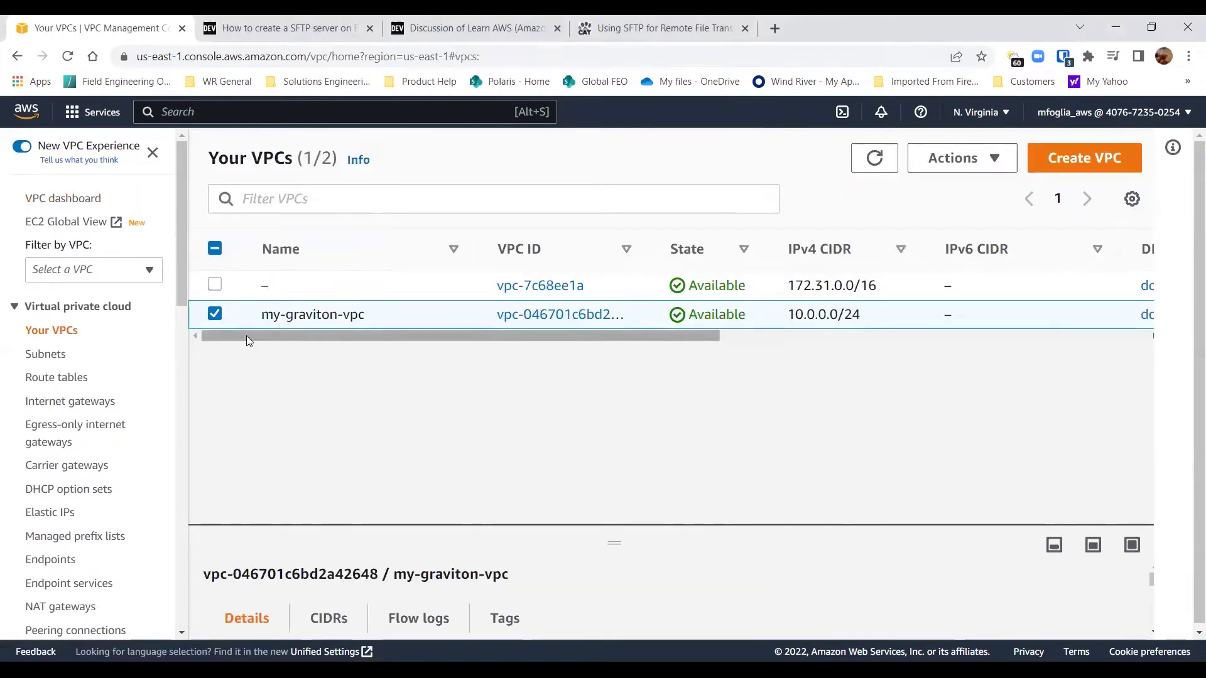
pyautogui.click(577, 315)
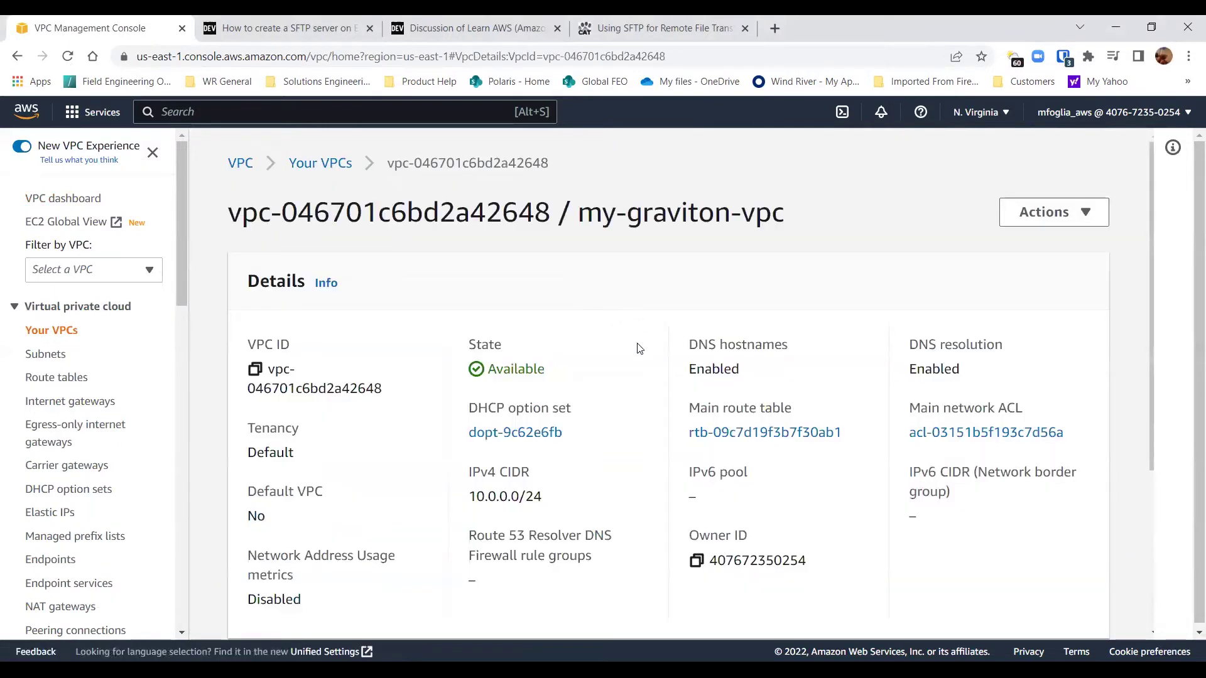
pyautogui.scroll(-1, 638, 348)
pyautogui.scroll(-1, 638, 349)
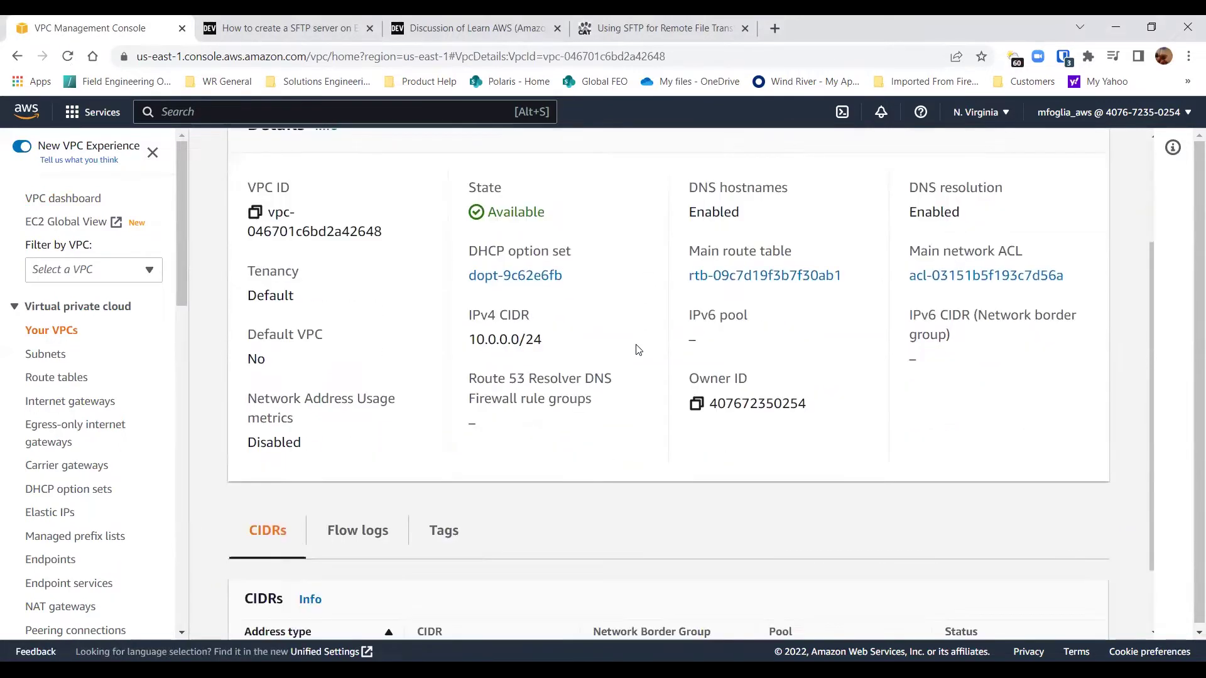
pyautogui.scroll(-1, 639, 350)
pyautogui.scroll(1, 639, 350)
# Return to EC2 and examine the details and inbound rules of the my-graviton-sg security group
pyautogui.click(72, 113)
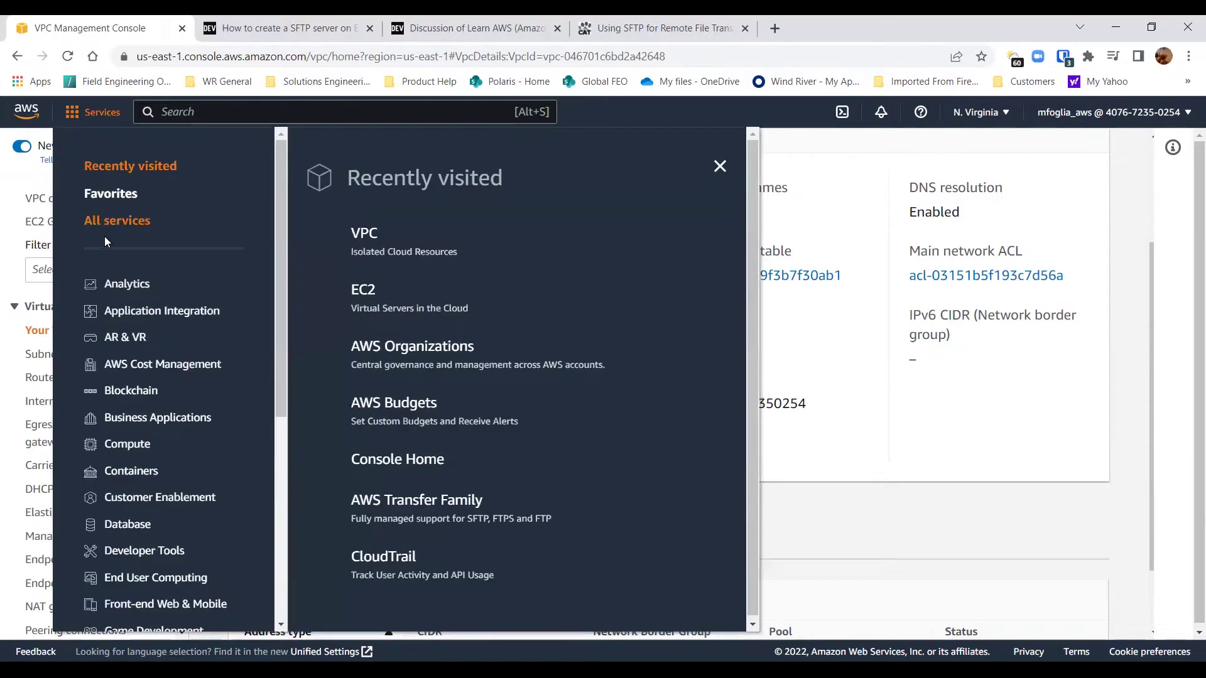
pyautogui.click(368, 299)
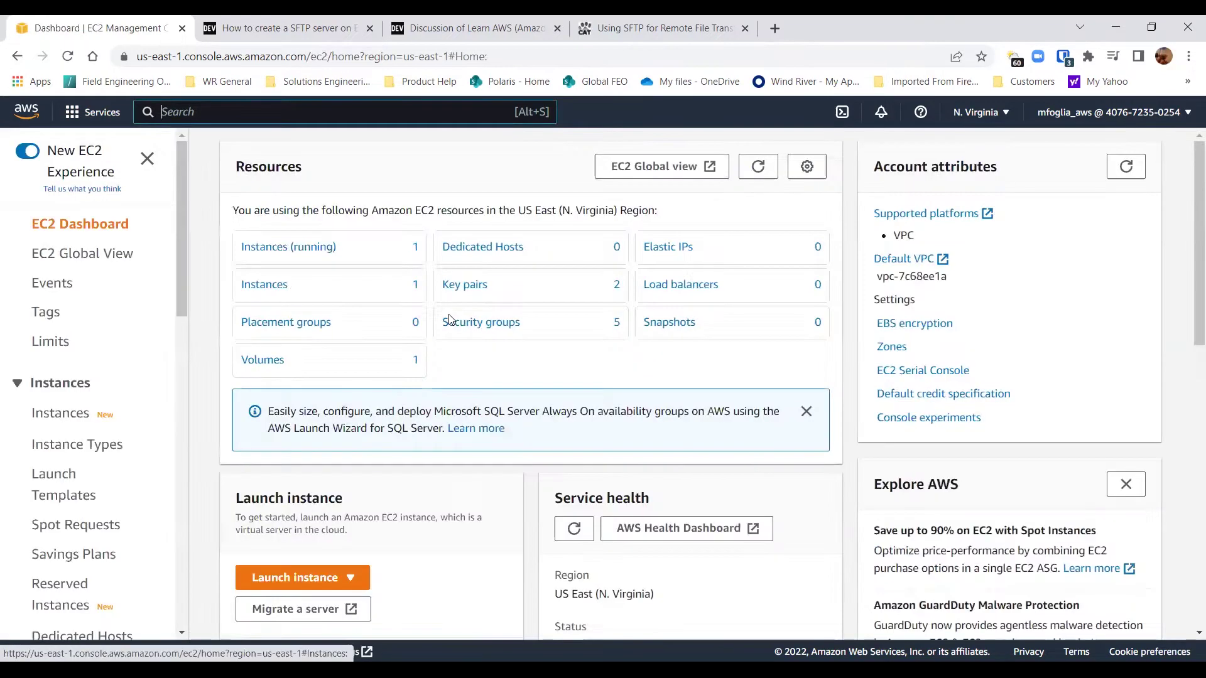
pyautogui.click(492, 324)
pyautogui.click(394, 377)
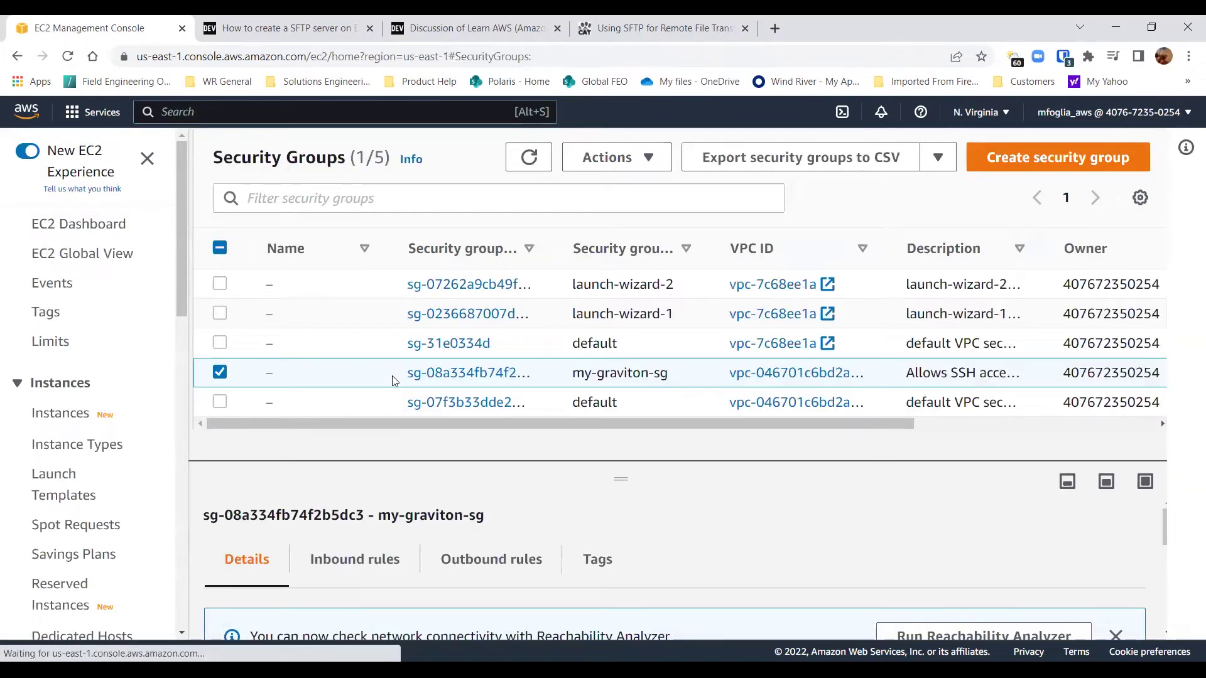
pyautogui.click(468, 373)
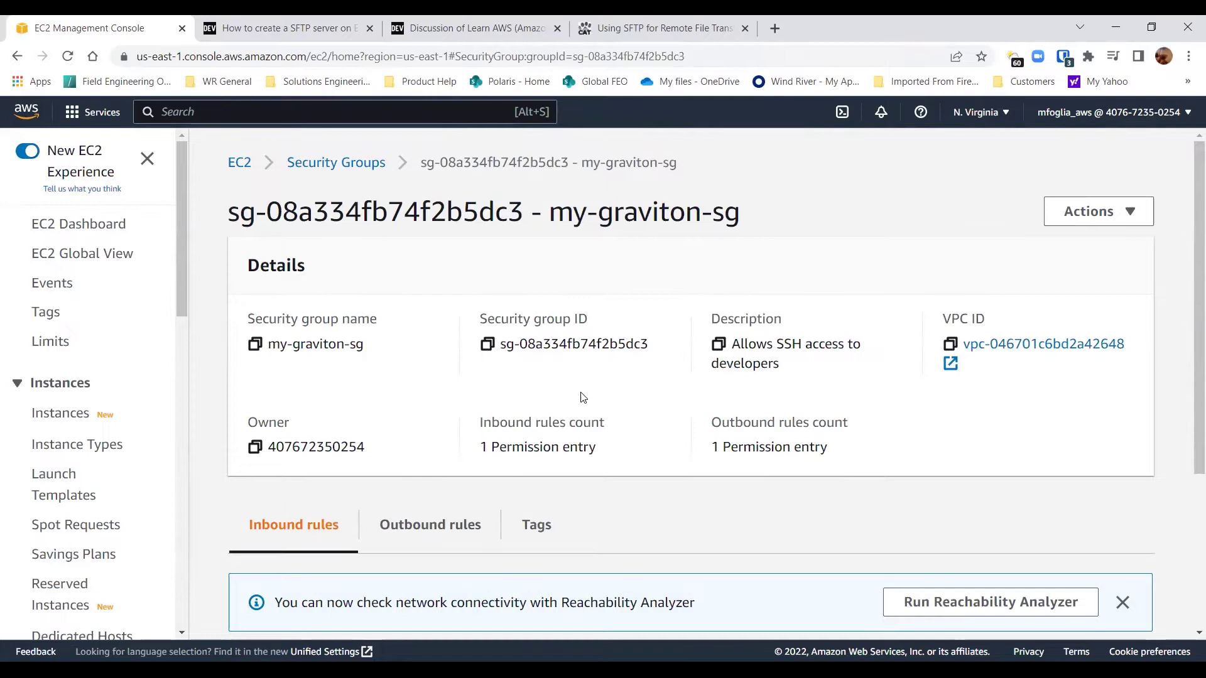
pyautogui.scroll(-4, 576, 383)
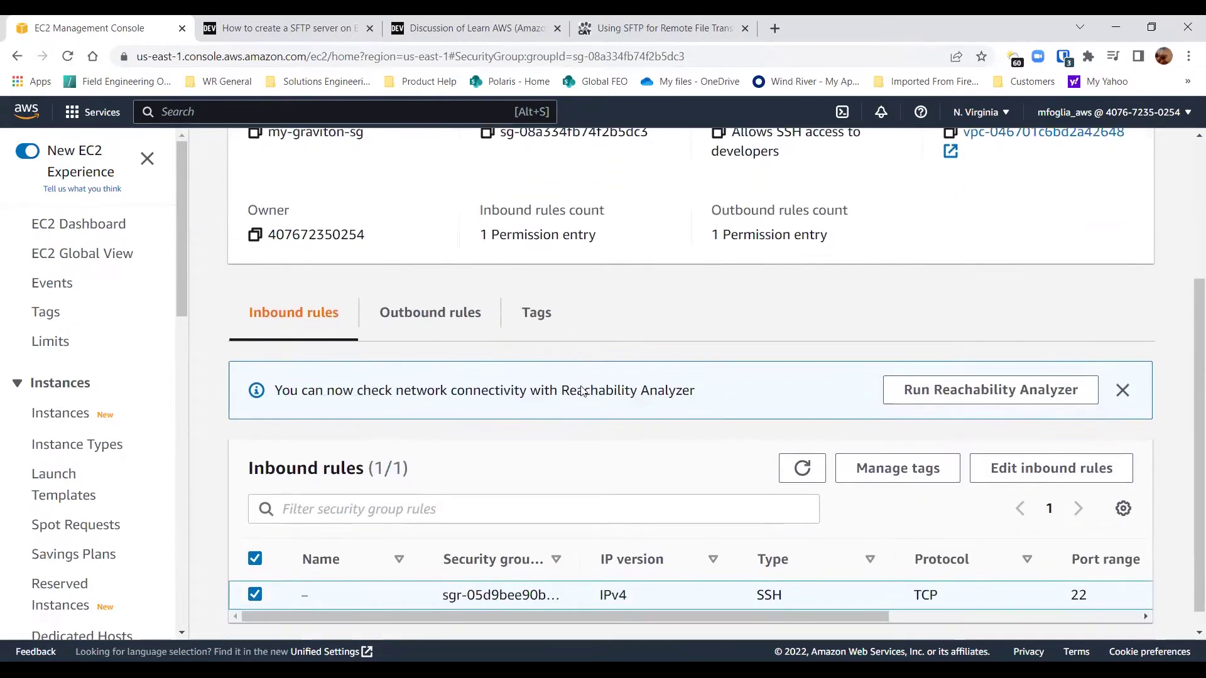
pyautogui.scroll(4, 581, 383)
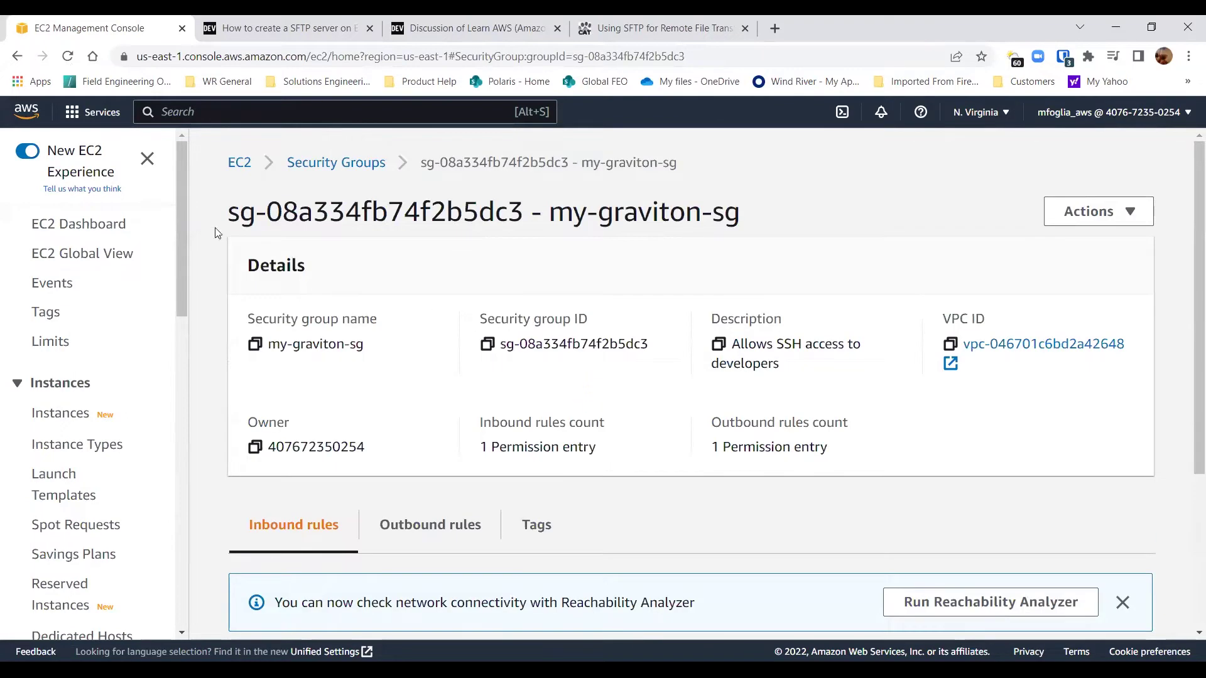
# Start launching a new instance from the EC2 dashboard
pyautogui.click(60, 228)
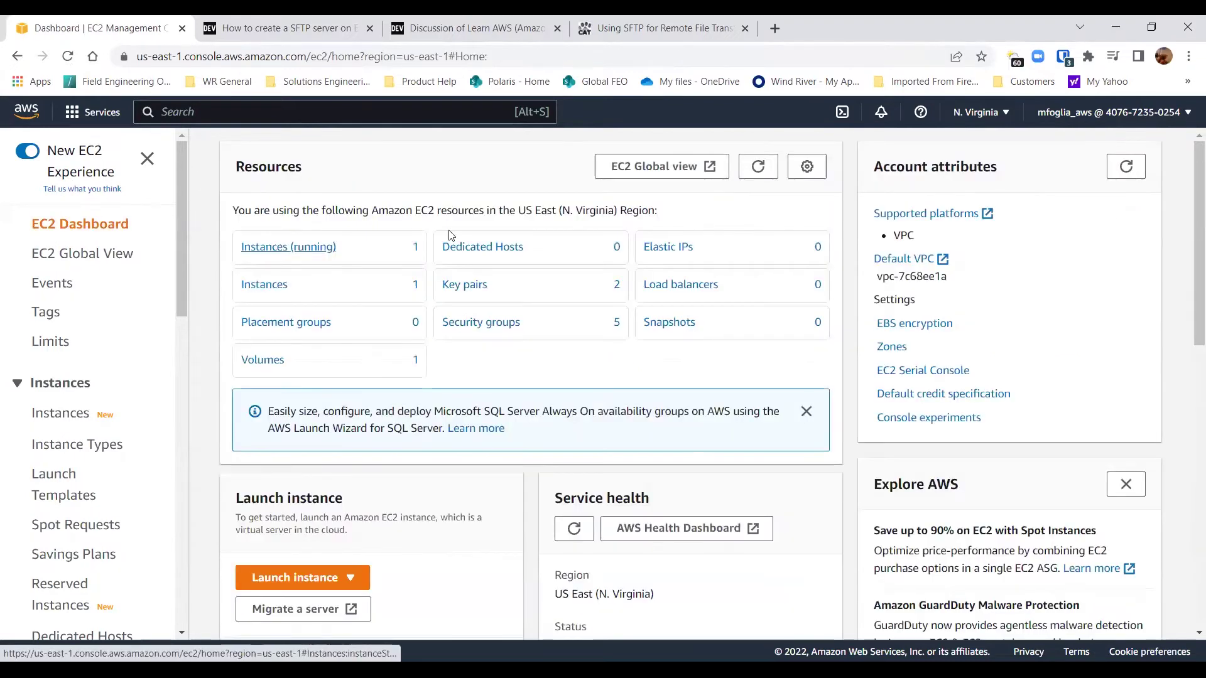
pyautogui.click(306, 577)
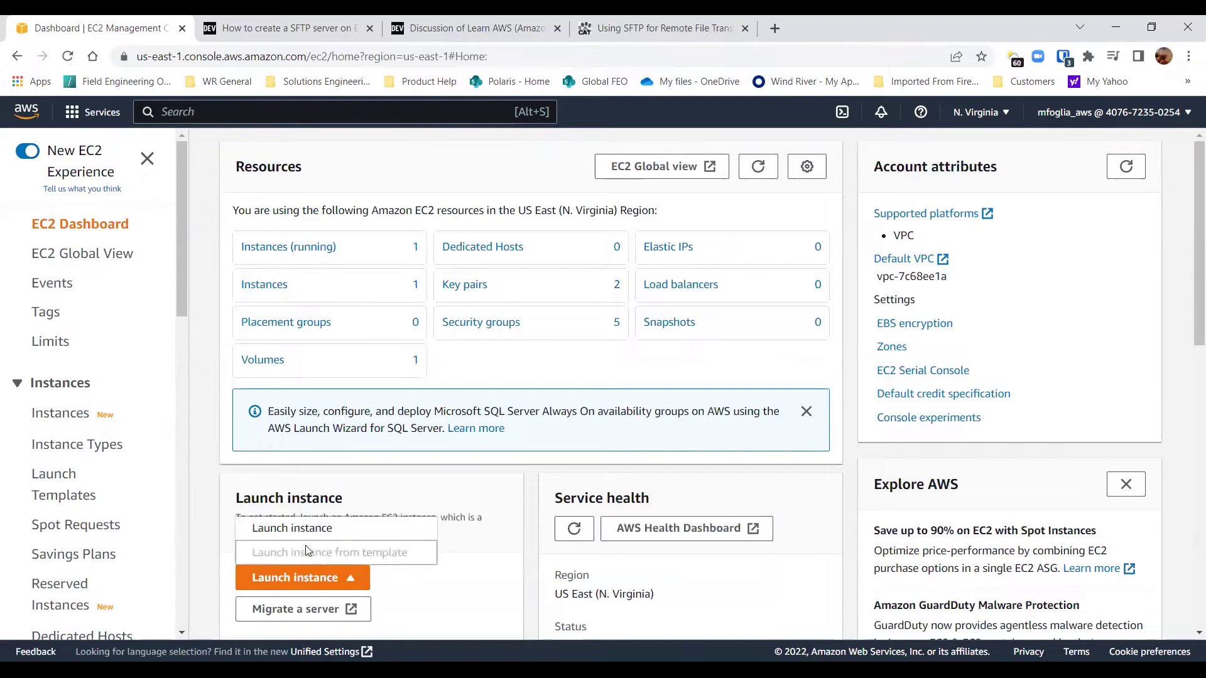
pyautogui.click(306, 528)
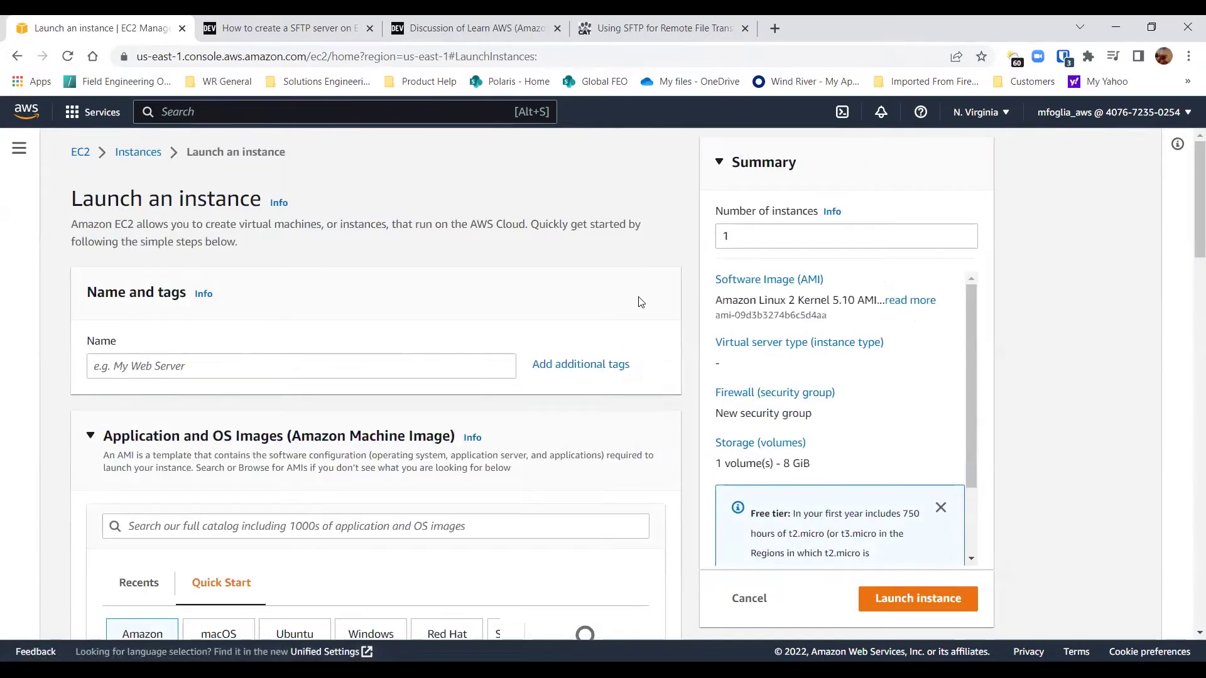
# Check the region selection and name the new instance "Name"
pyautogui.click(1003, 114)
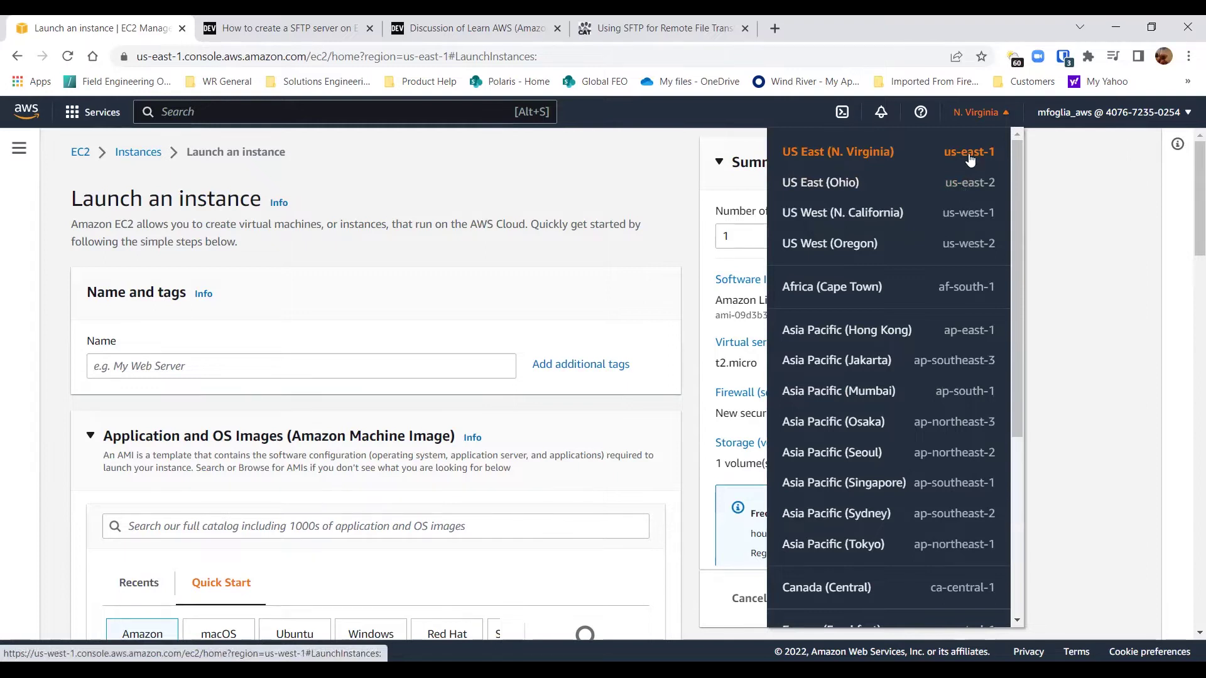
pyautogui.click(373, 208)
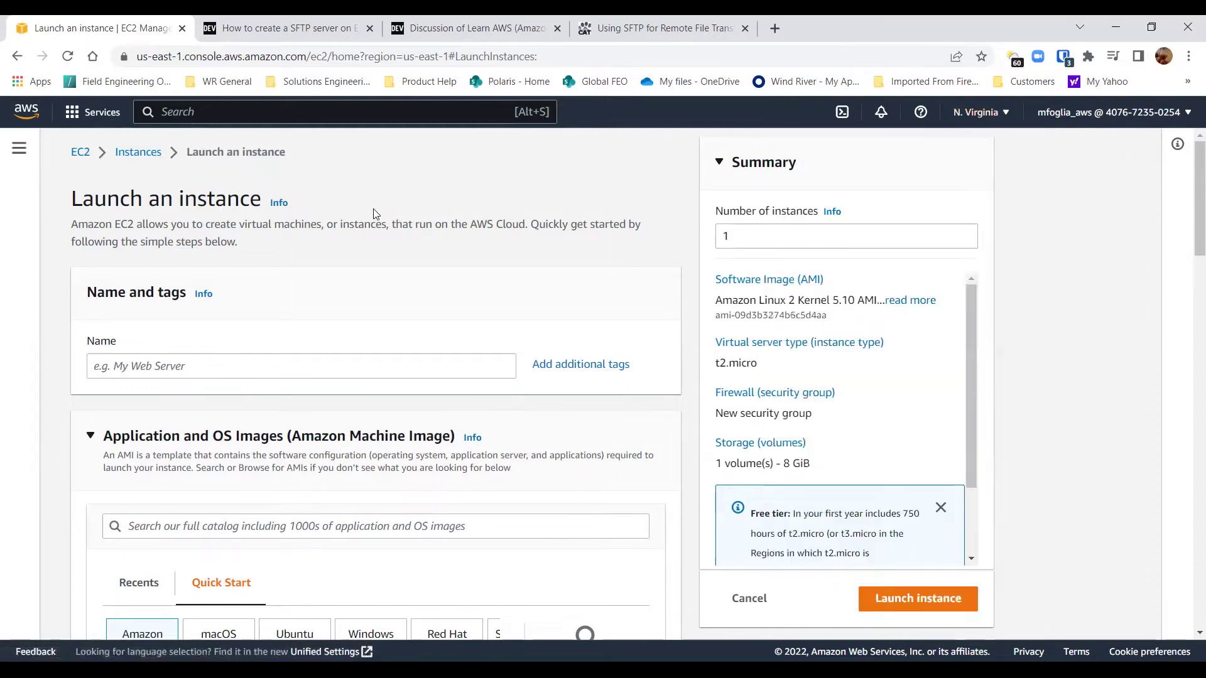
pyautogui.click(181, 367)
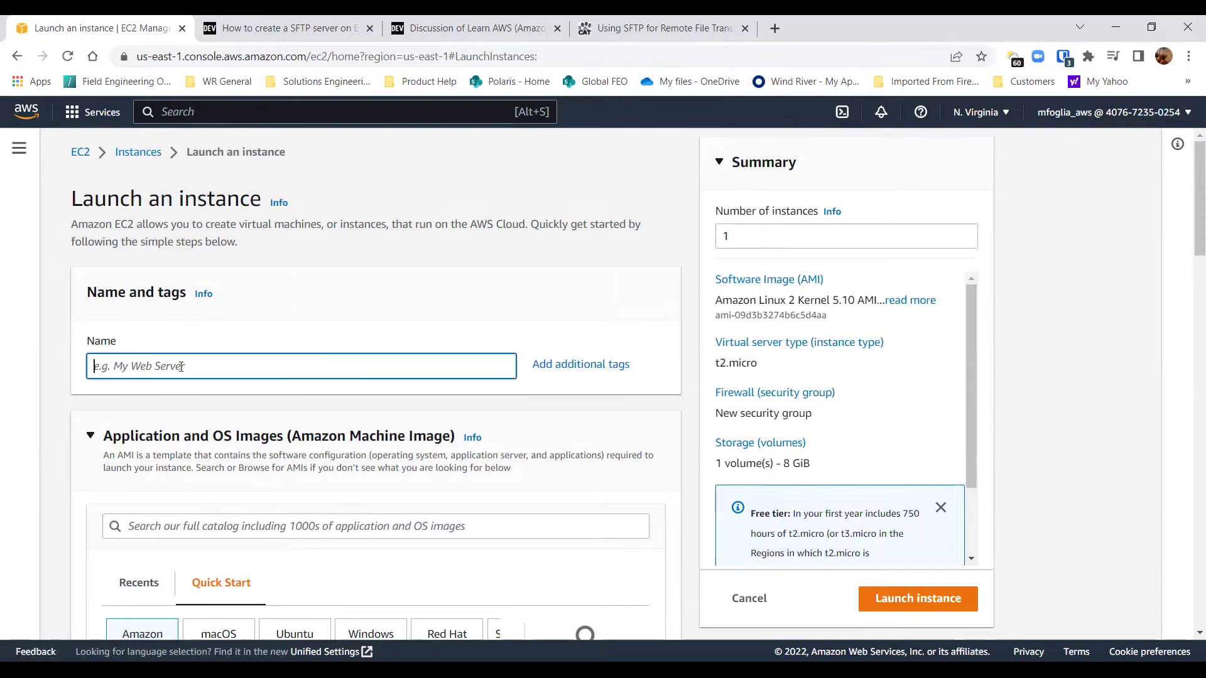
pyautogui.write('Name')
# Search the application and OS image catalog for "VxWorks"
pyautogui.scroll(-4, 299, 300)
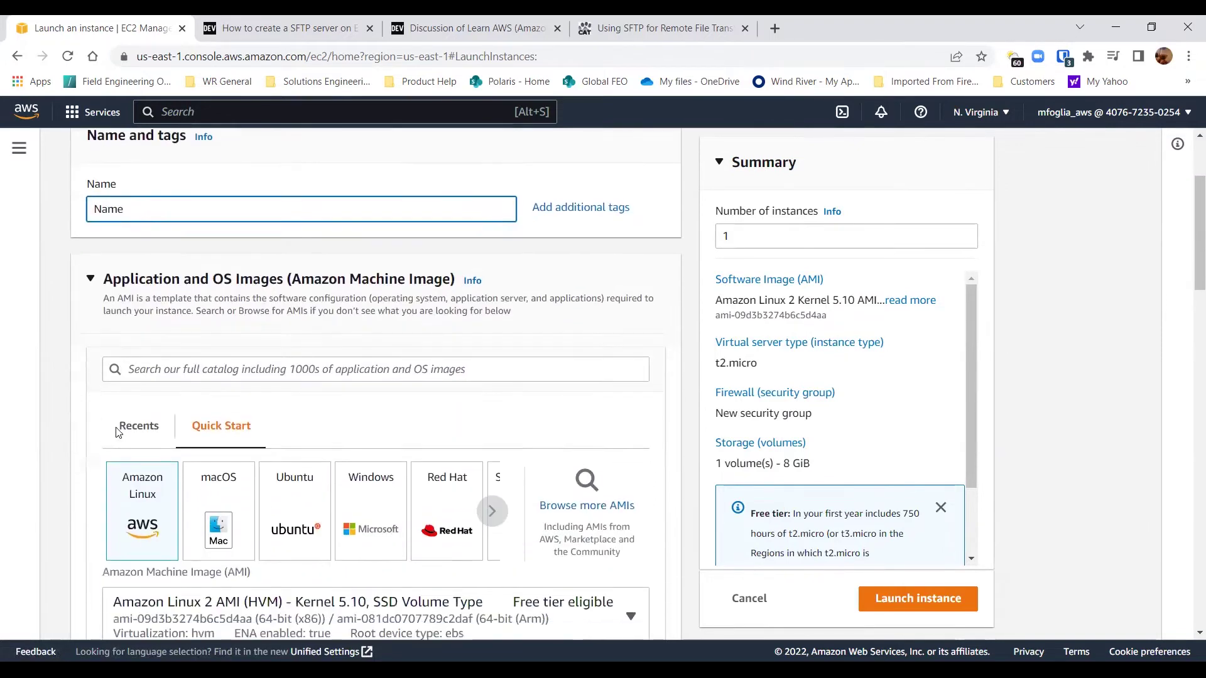
pyautogui.click(303, 294)
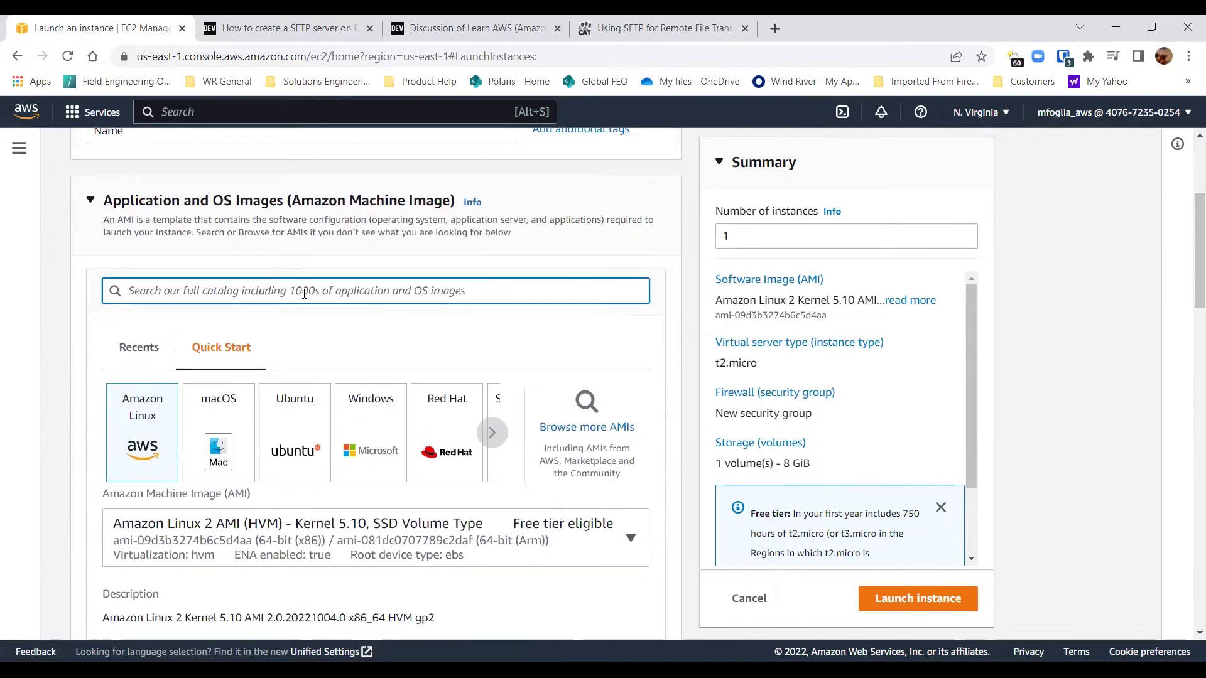
pyautogui.write('VxWorks')
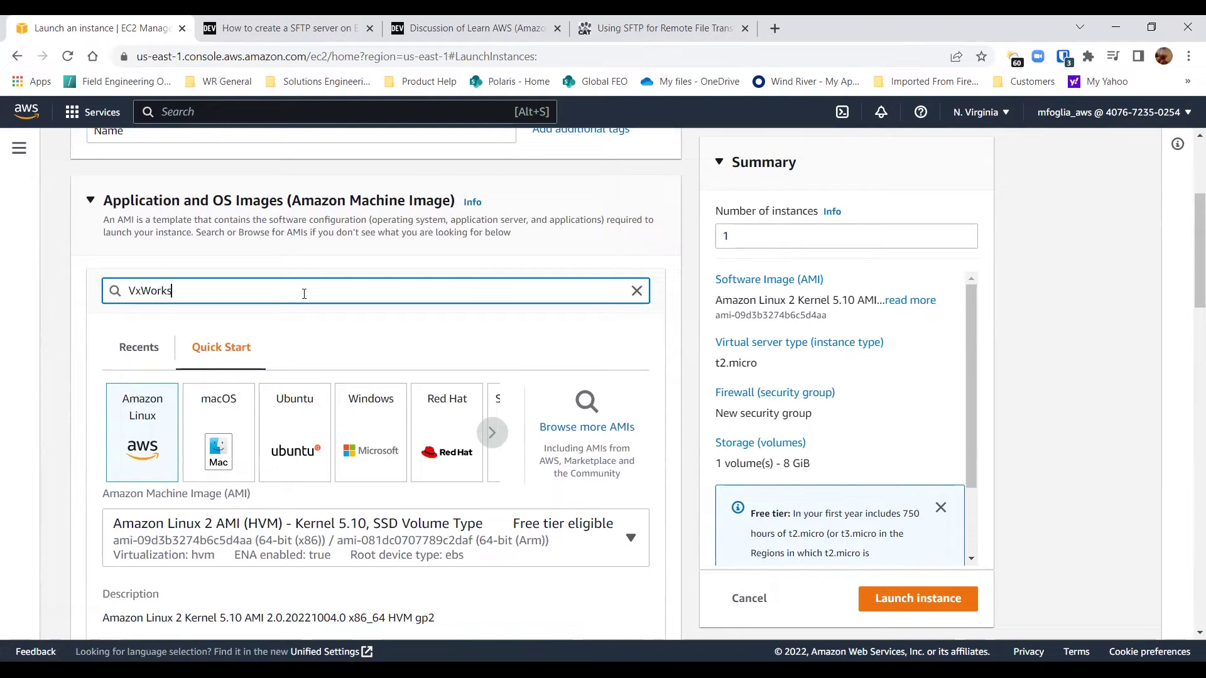
pyautogui.press('Return')
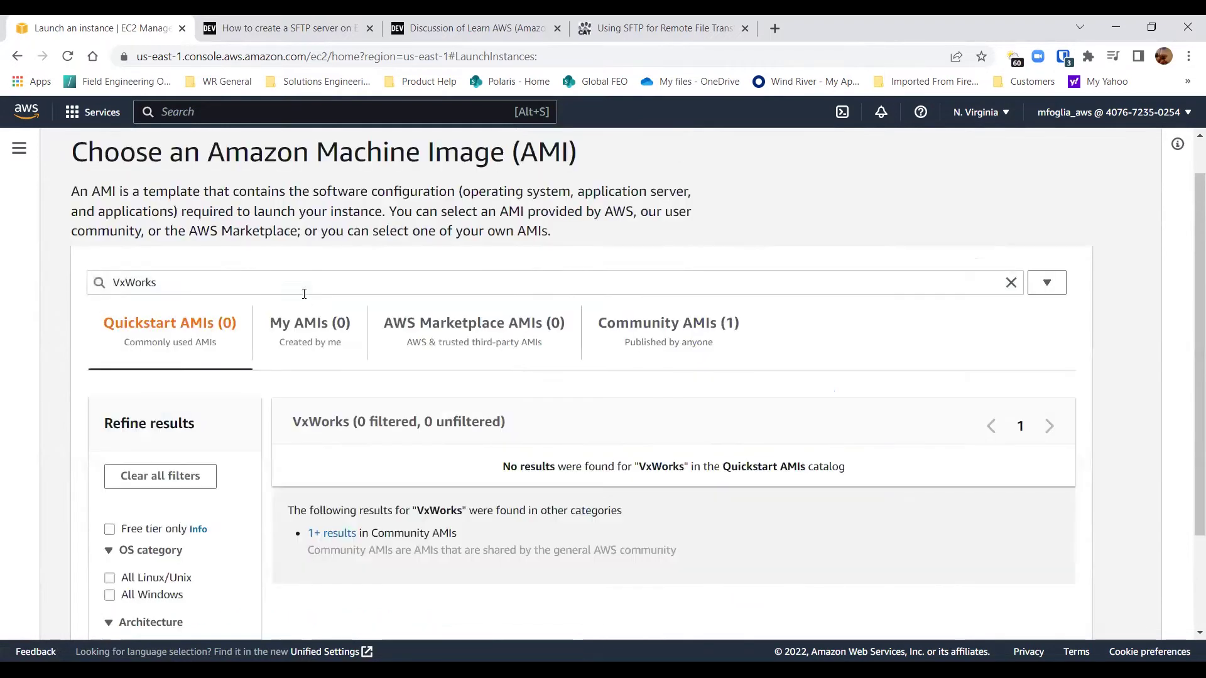
# Look through the Marketplace results, and choose the VxWorks 22.03 image from the Community AMIs
pyautogui.click(464, 343)
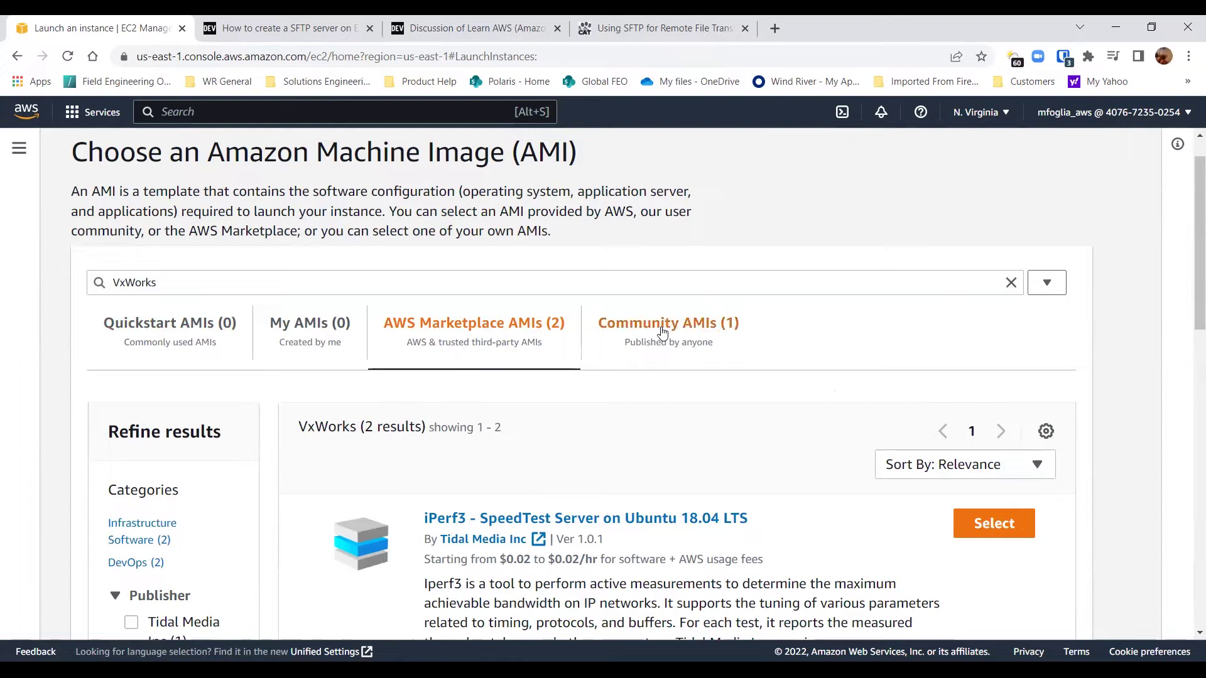
pyautogui.scroll(-3, 663, 465)
pyautogui.scroll(3, 663, 465)
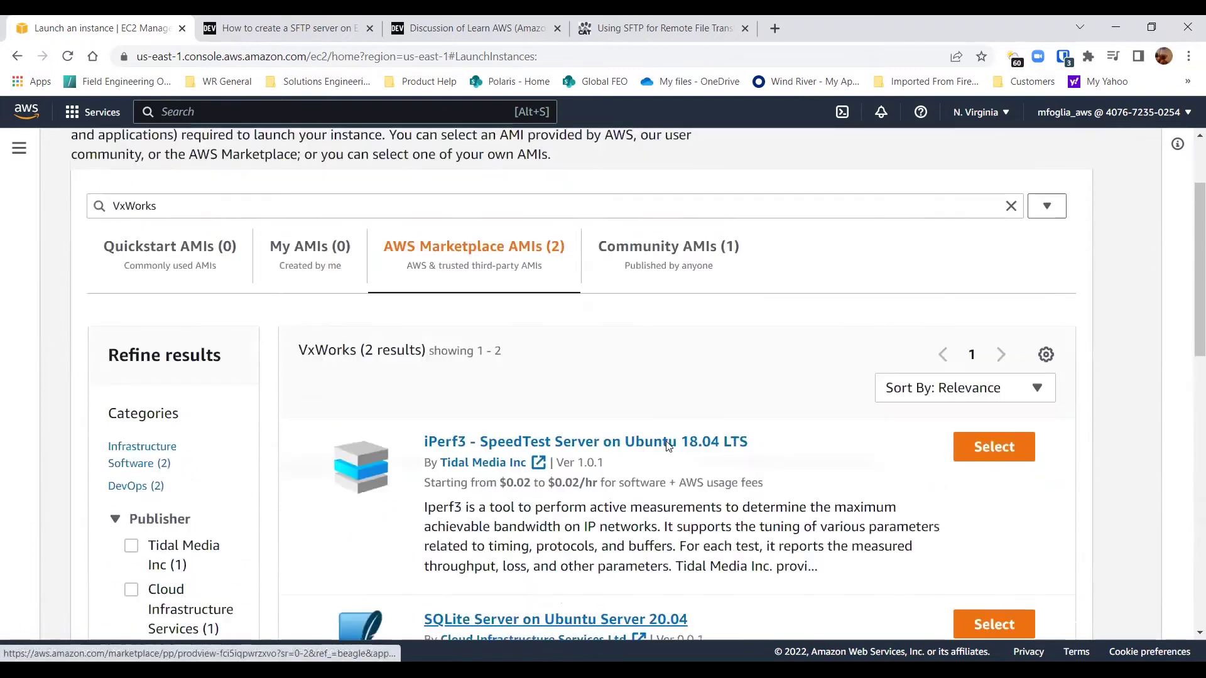
pyautogui.click(679, 330)
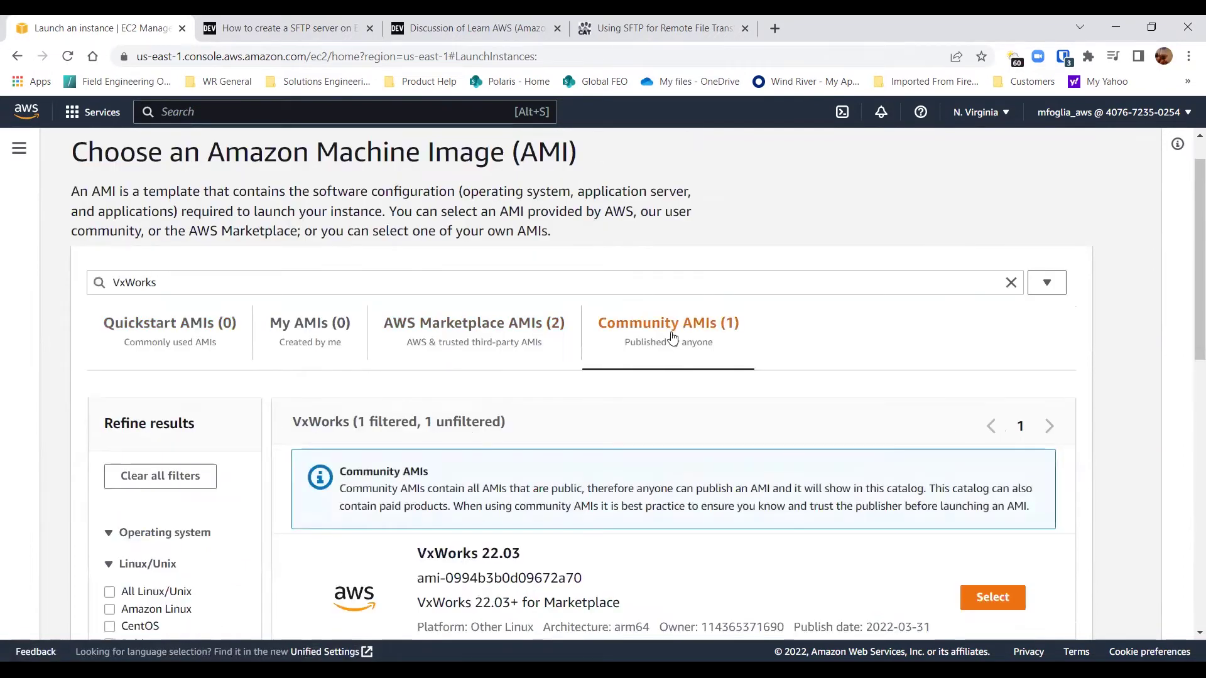
pyautogui.scroll(-2, 618, 422)
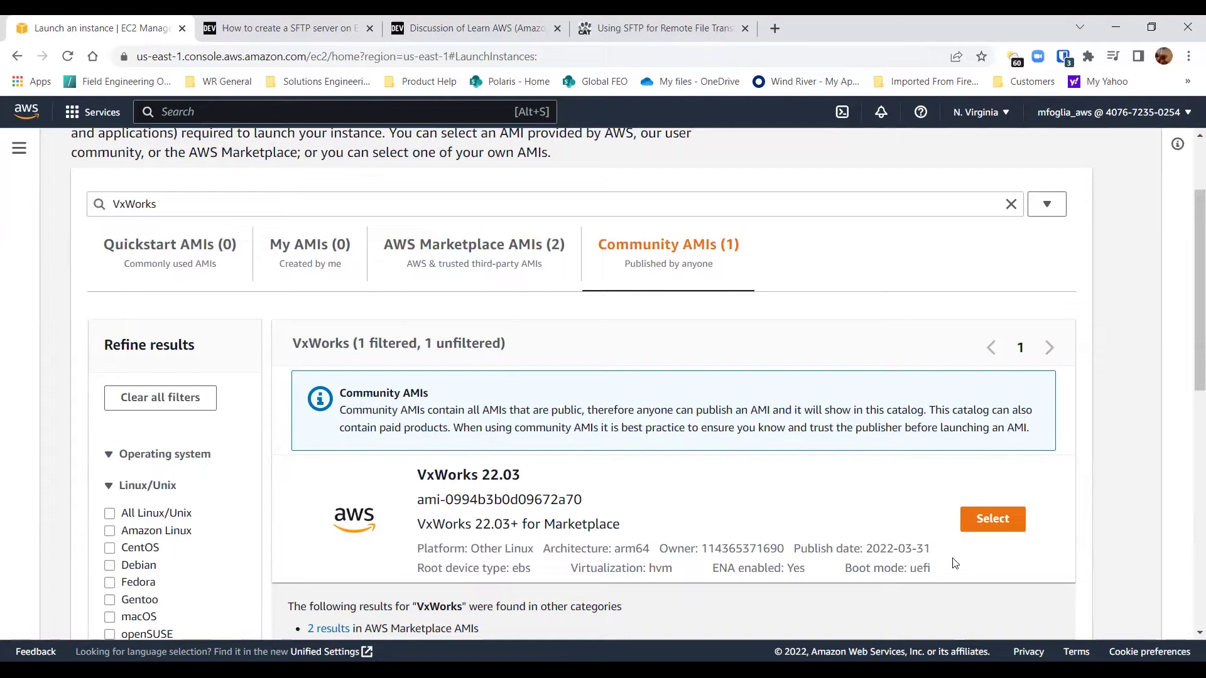
pyautogui.click(1012, 520)
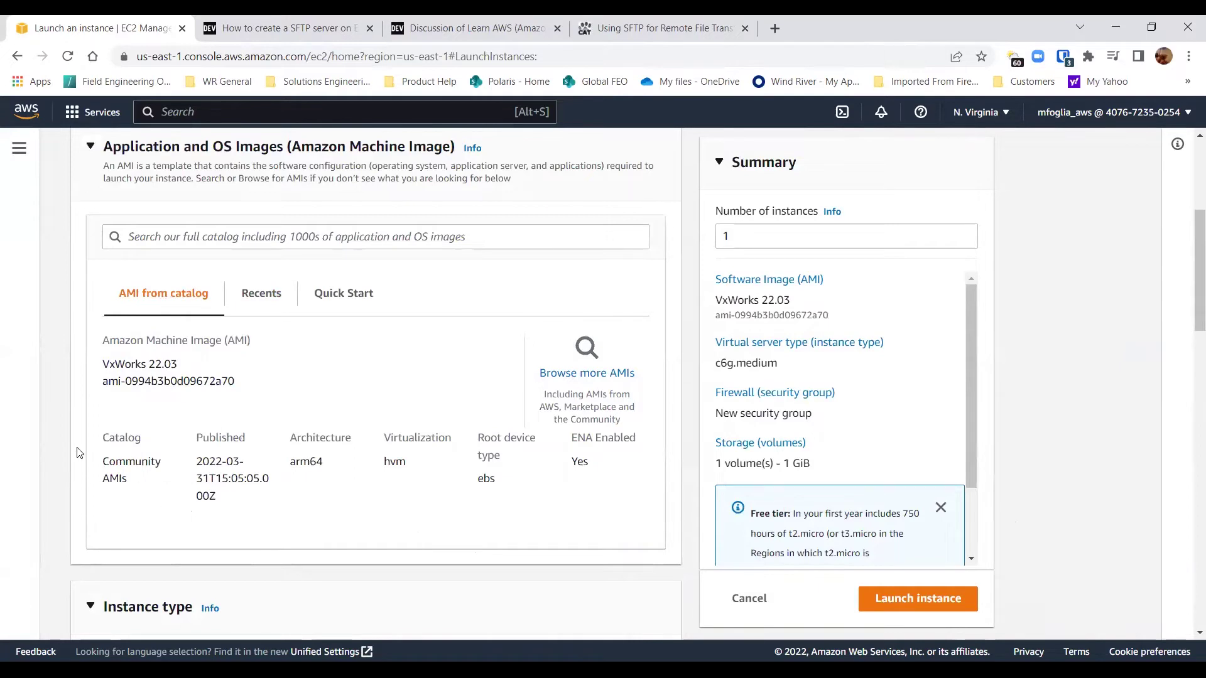
# Set the instance type to t4g.micro
pyautogui.scroll(-4, 66, 473)
pyautogui.scroll(-2, 66, 473)
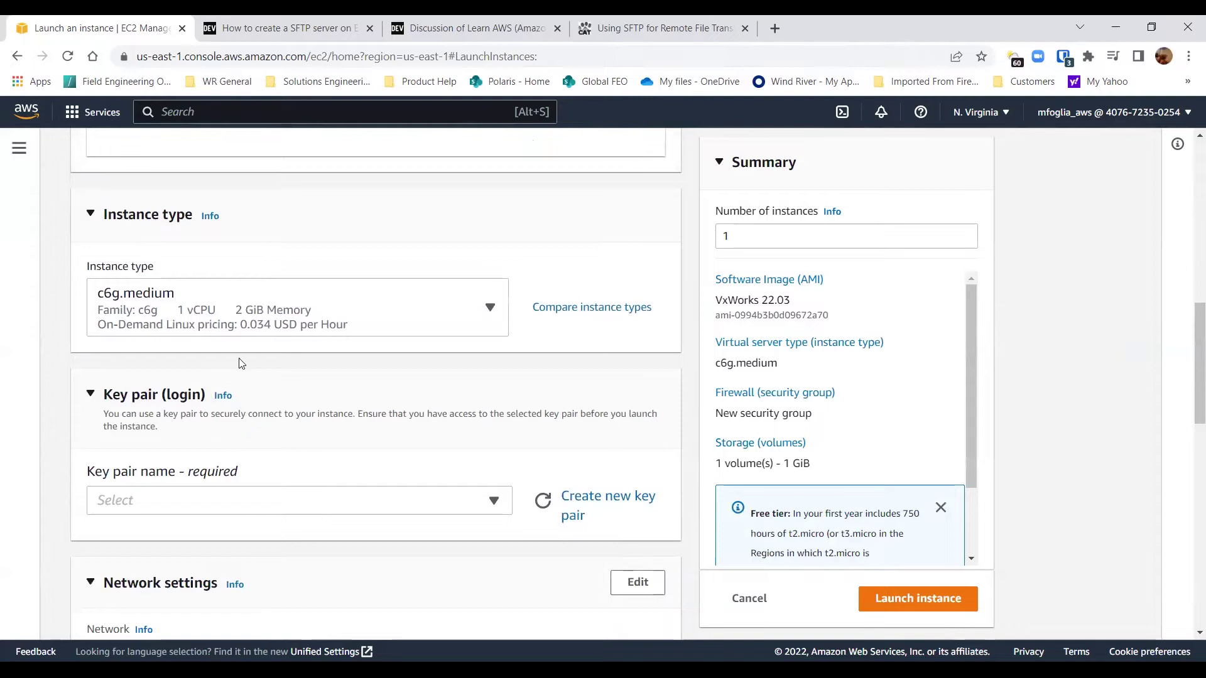
pyautogui.click(389, 316)
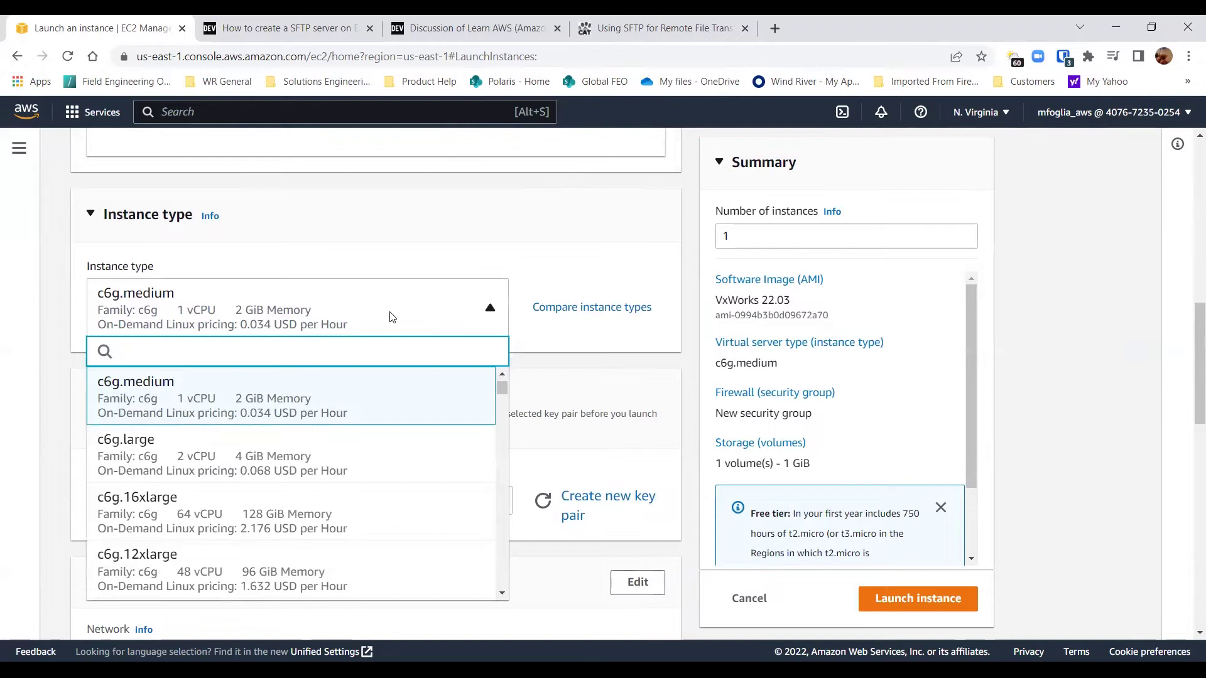
pyautogui.write('t4')
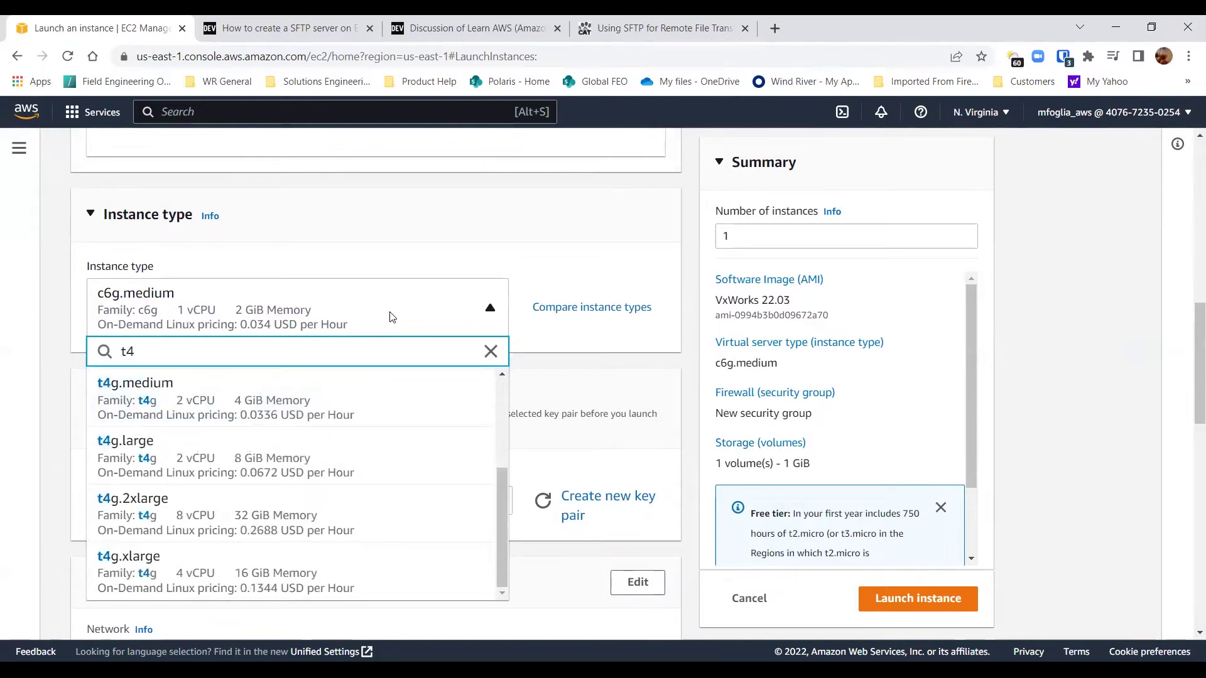
pyautogui.write('g.mic')
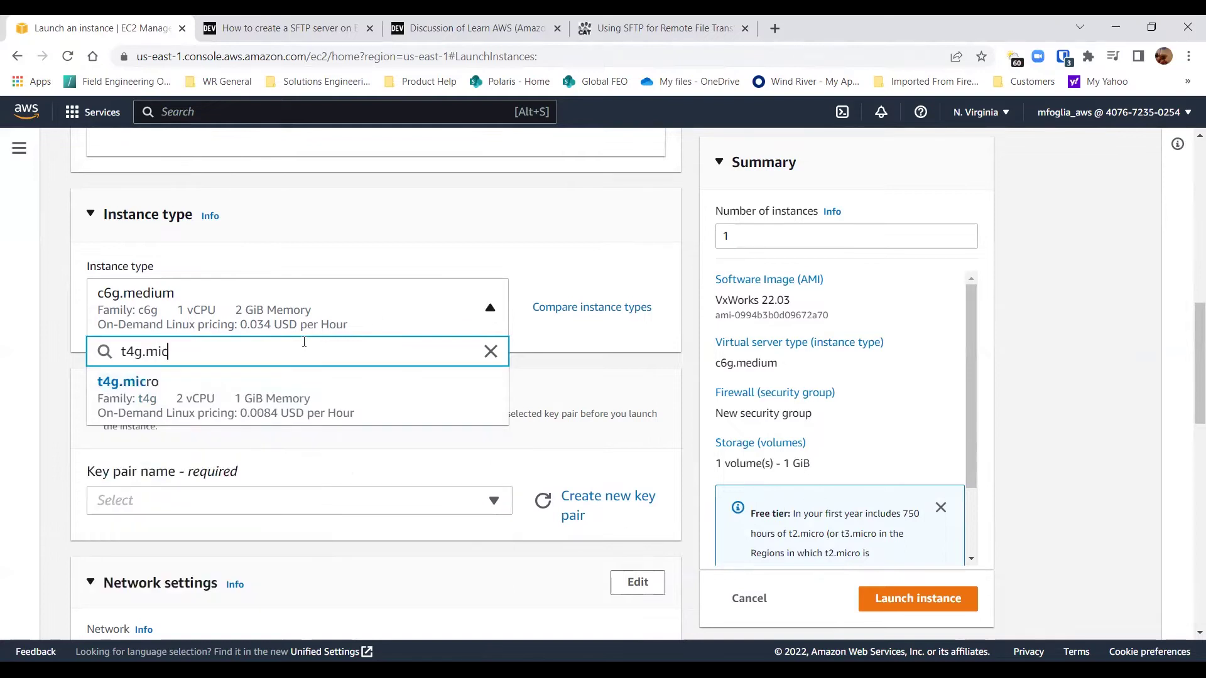
pyautogui.click(245, 403)
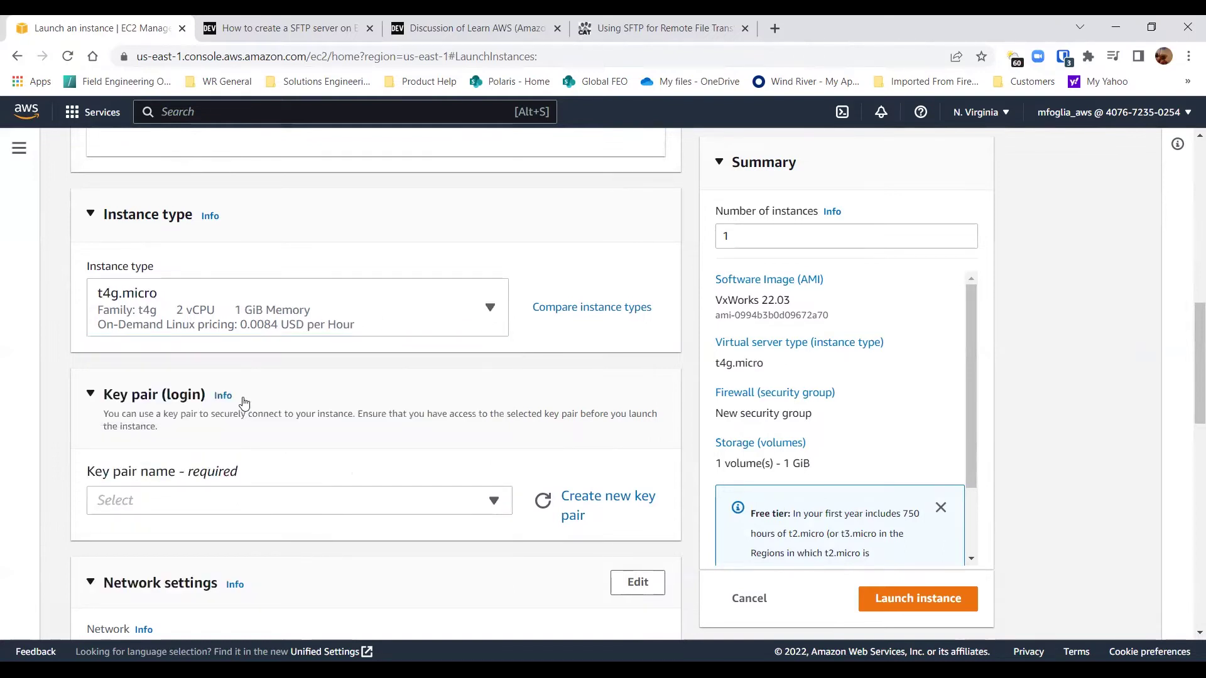
# Choose the MyVxWorksGravitonKP key pair for the new instance's login
pyautogui.scroll(-2, 300, 382)
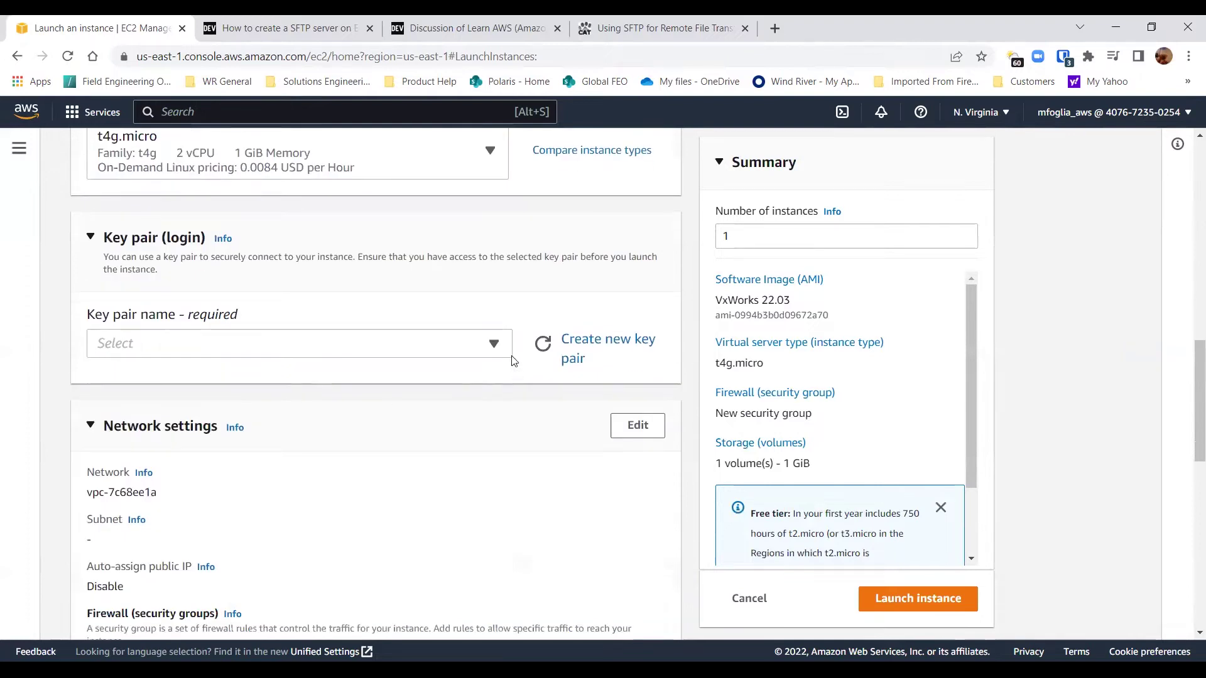
pyautogui.click(494, 345)
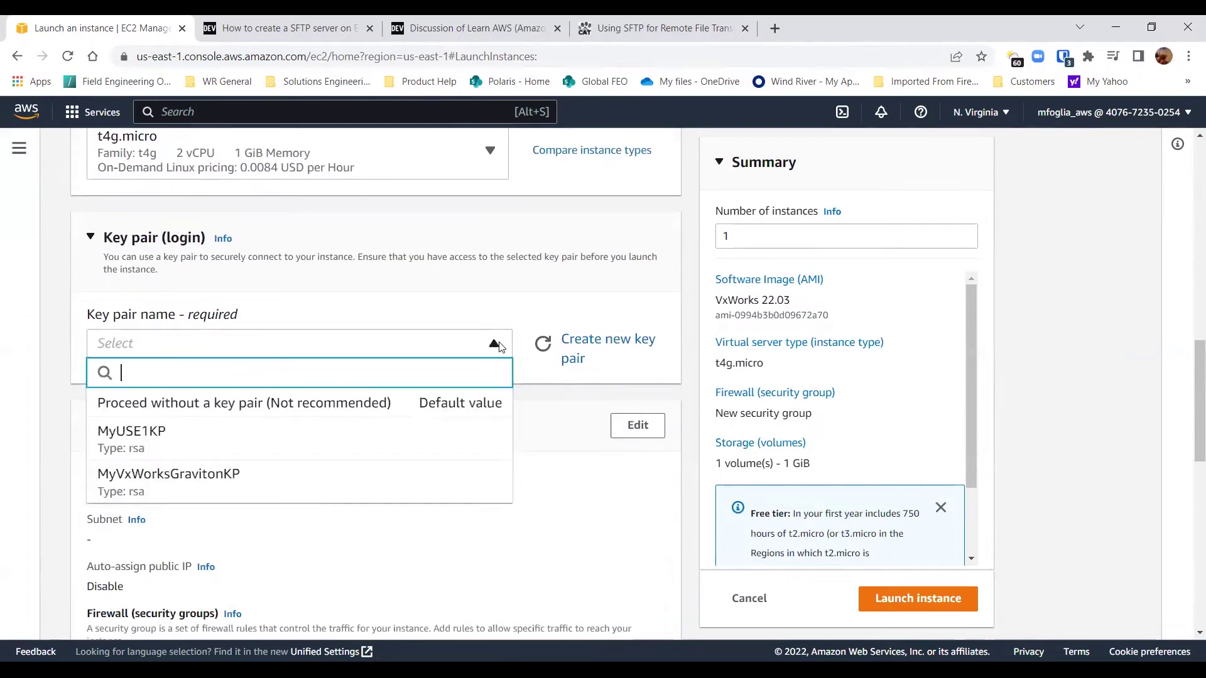
pyautogui.click(223, 482)
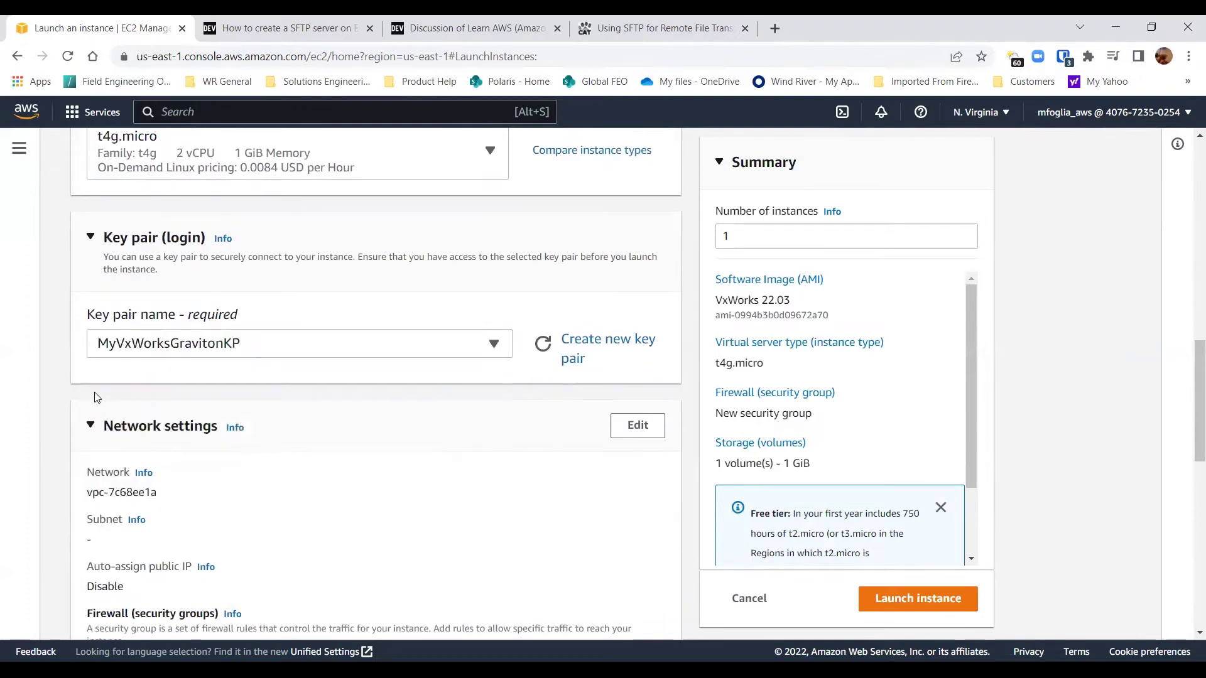
# Edit the network settings to place the instance in the my-graviton-vpc VPC
pyautogui.scroll(-2, 52, 378)
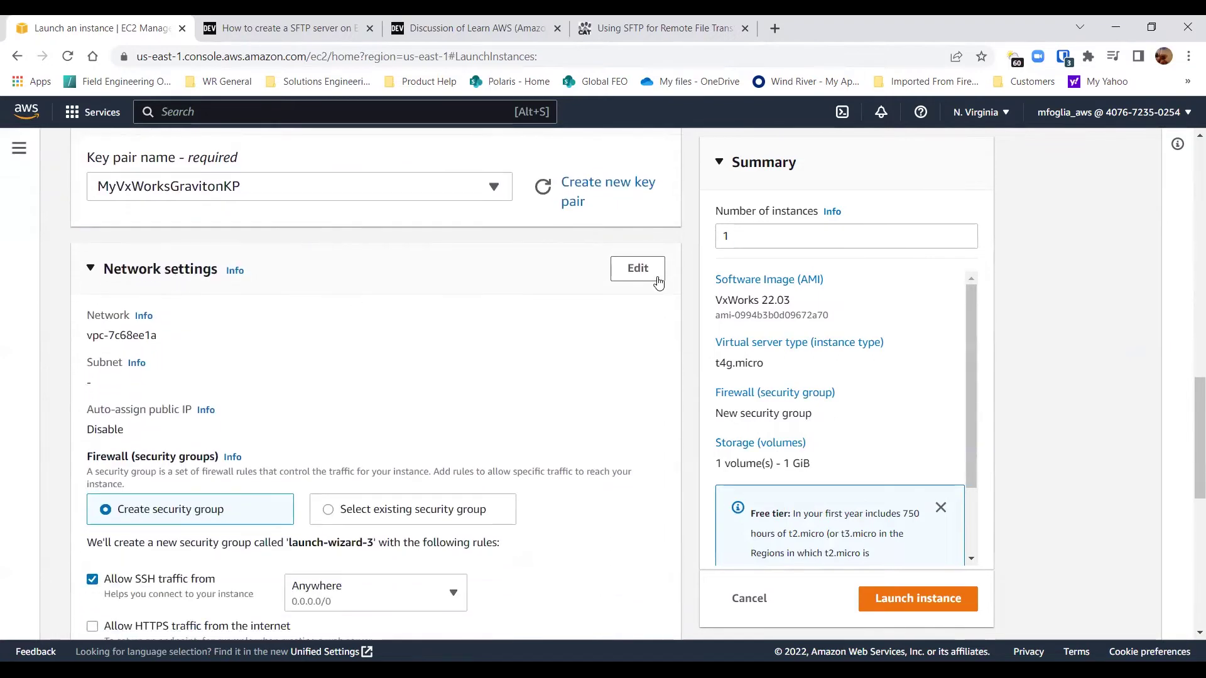
pyautogui.click(655, 276)
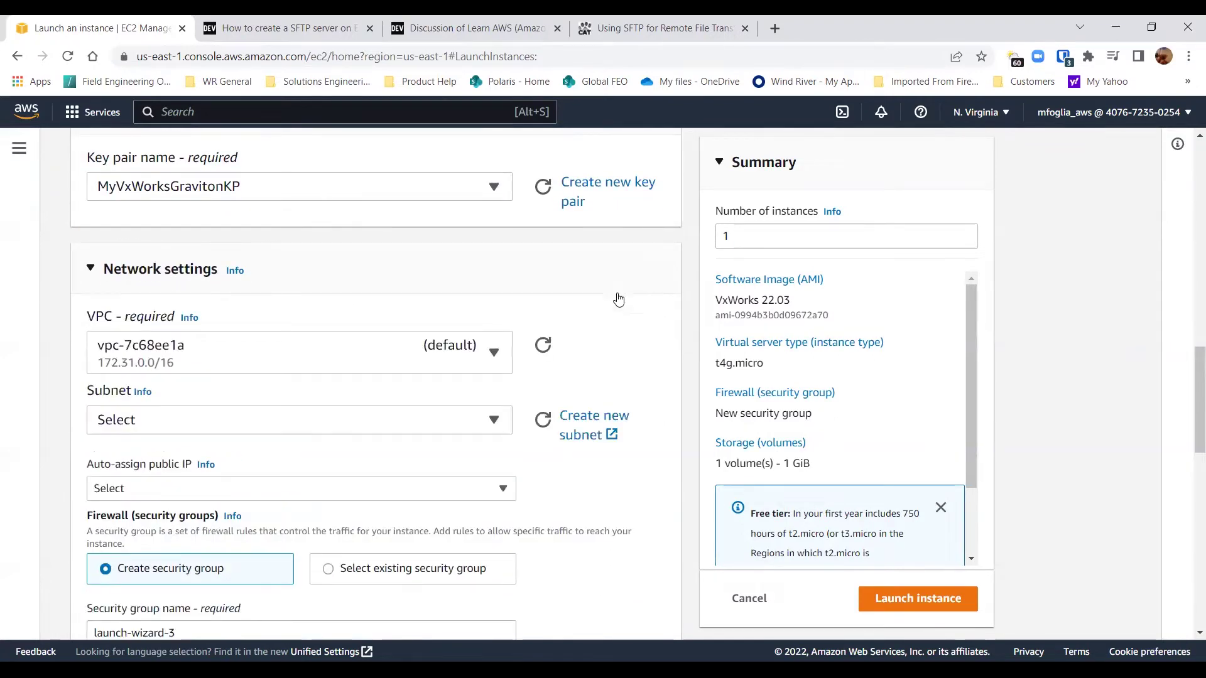
pyautogui.click(264, 350)
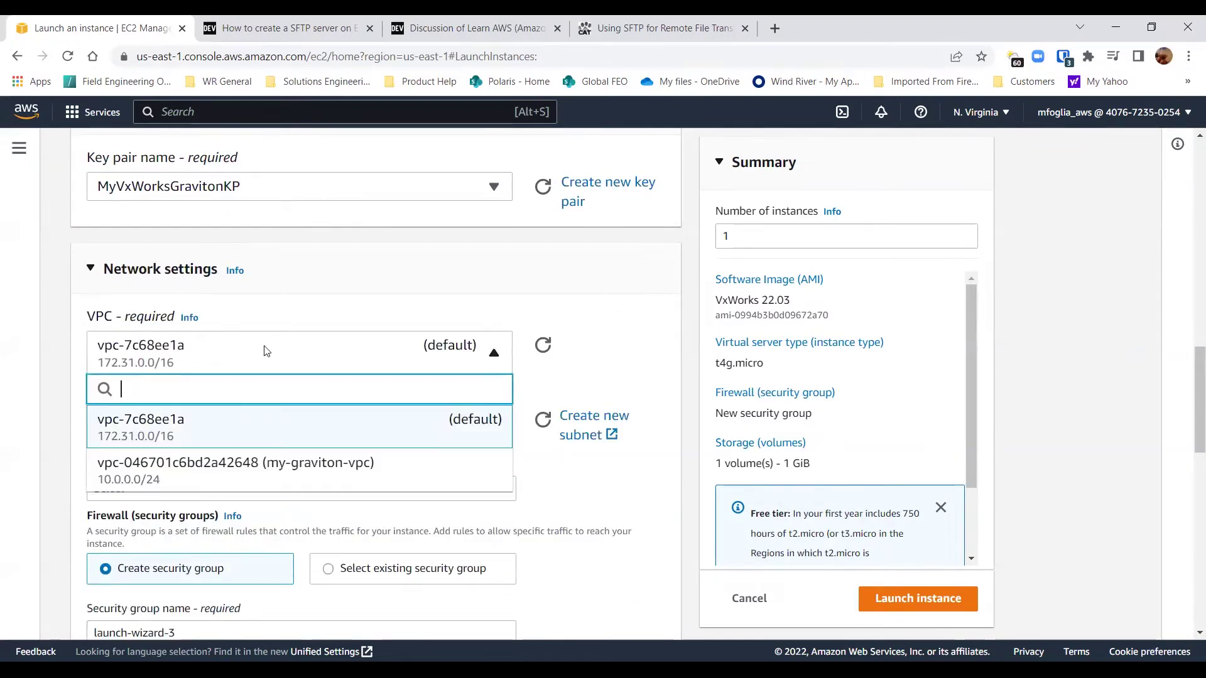
pyautogui.click(257, 474)
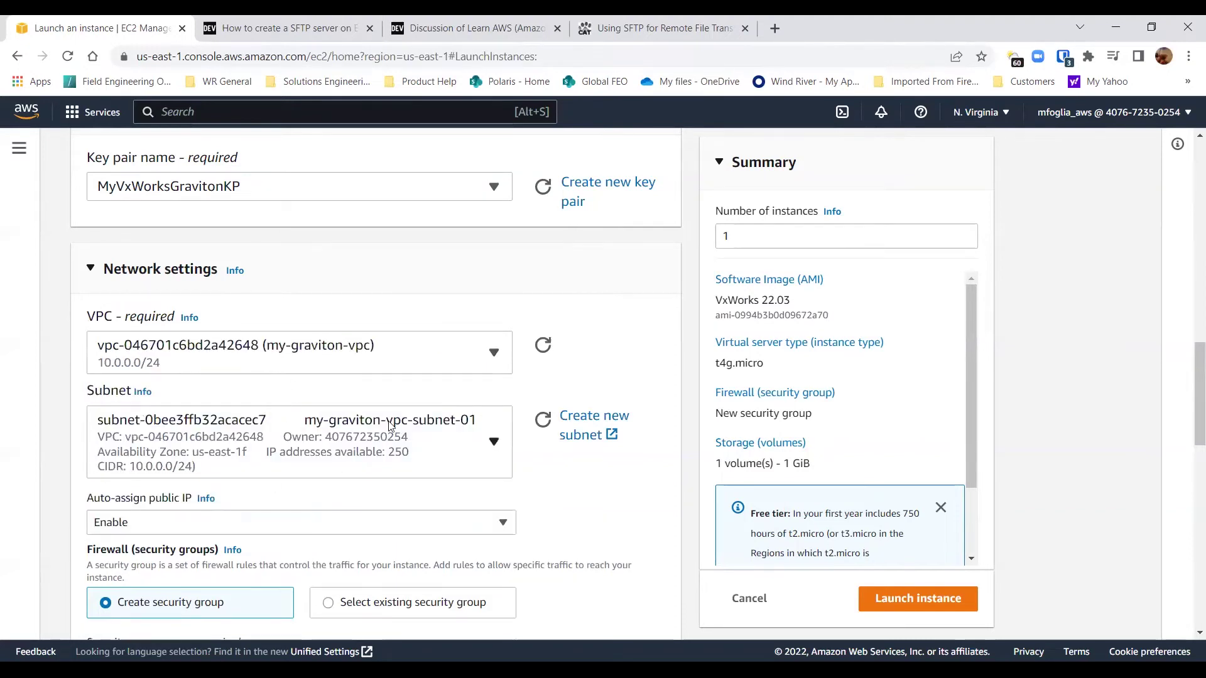
# Assign the existing security group my-graviton-sg to the instance, and review the storage configuration
pyautogui.scroll(-3, 599, 481)
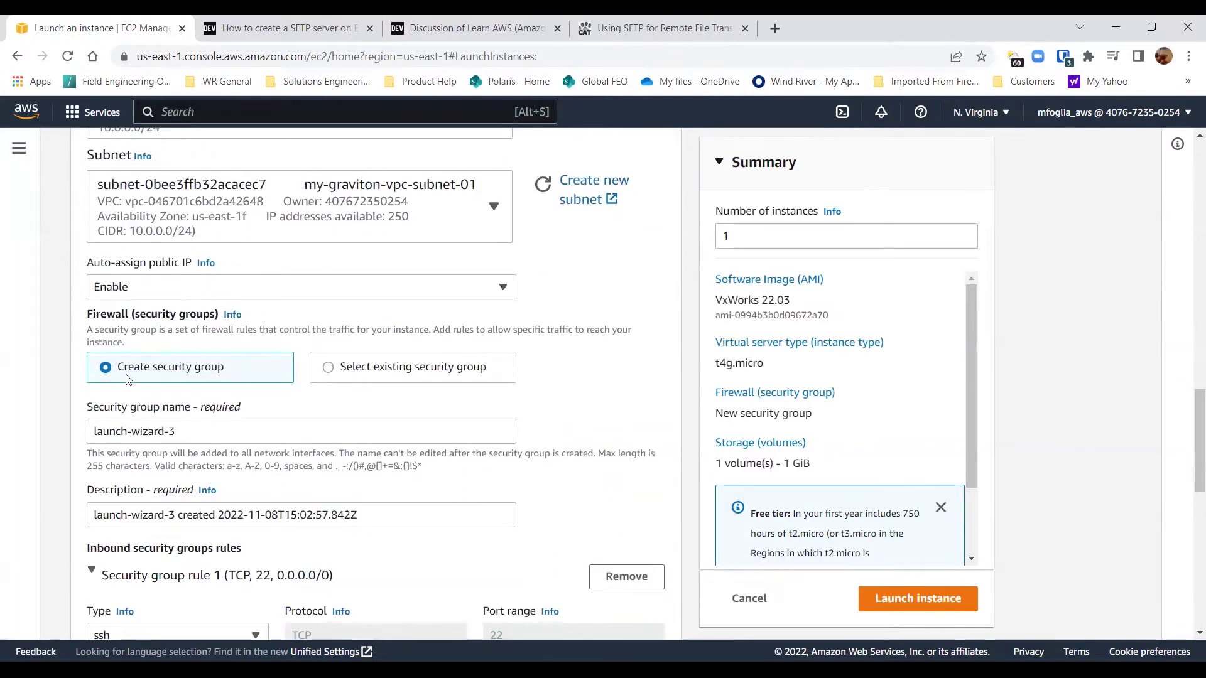
pyautogui.click(369, 373)
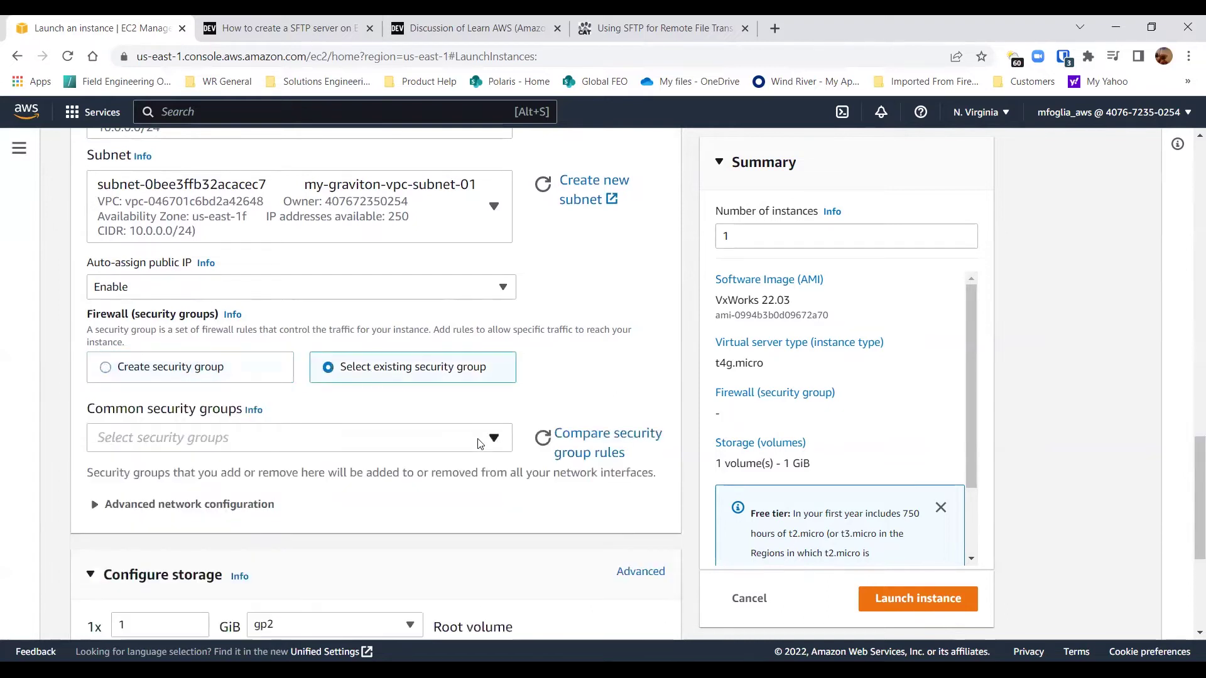
pyautogui.click(494, 438)
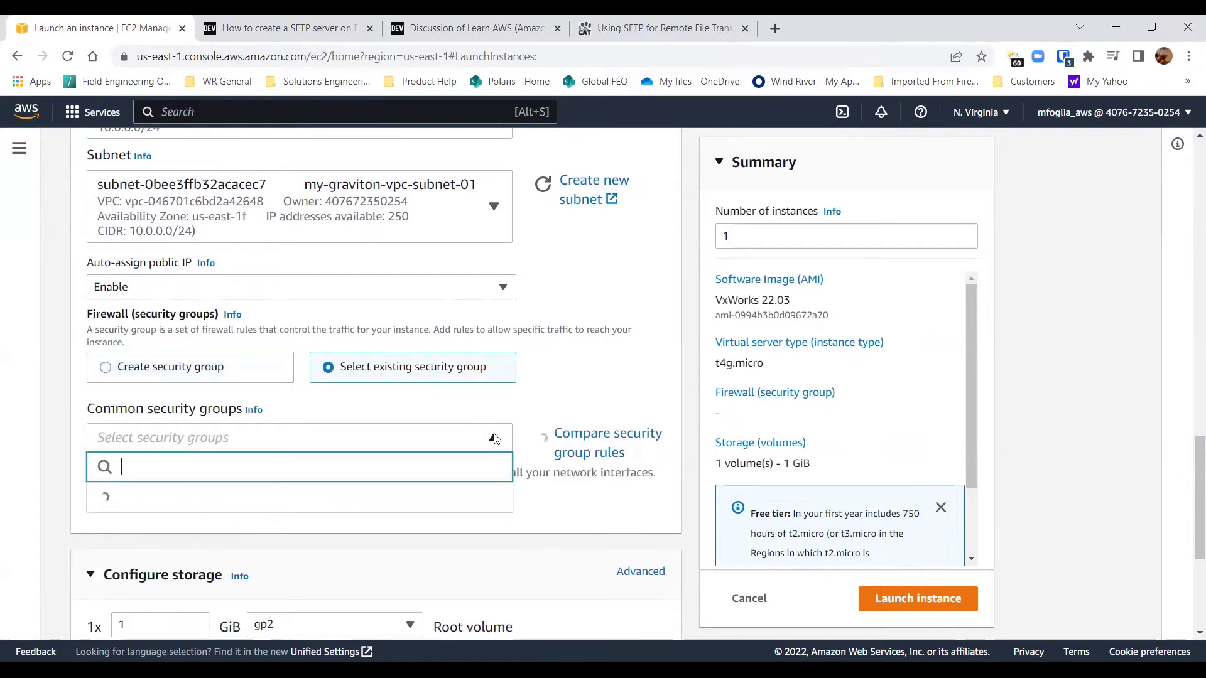
pyautogui.click(213, 498)
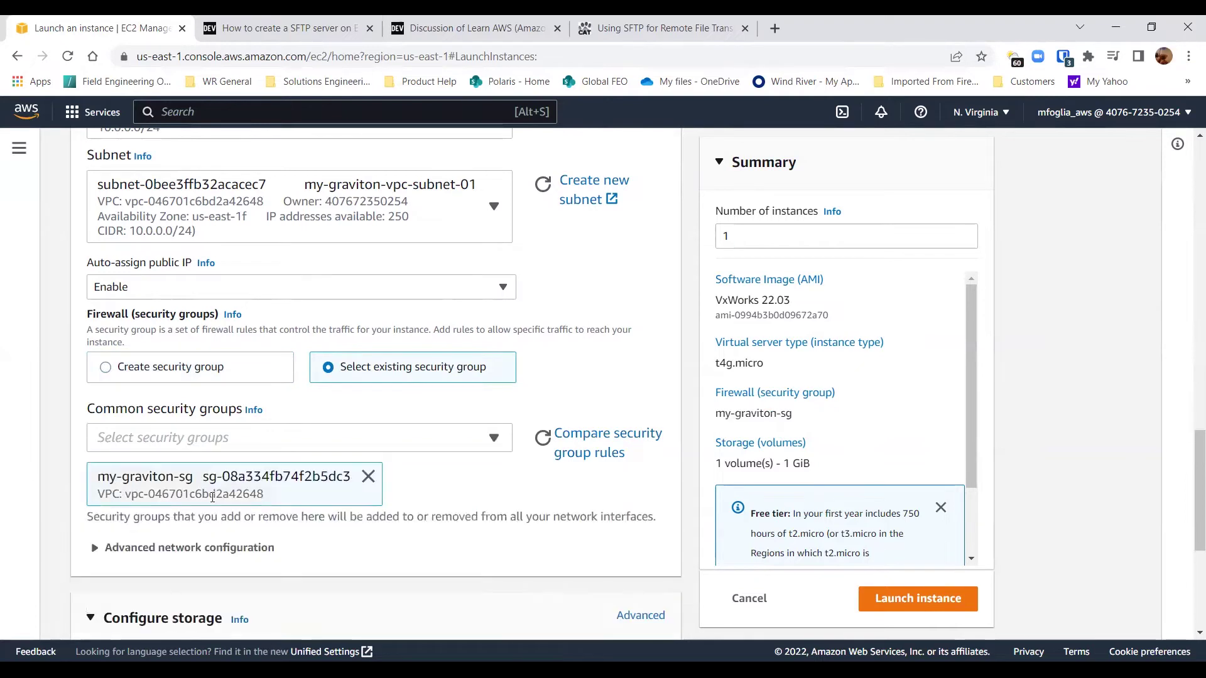
pyautogui.scroll(-3, 527, 458)
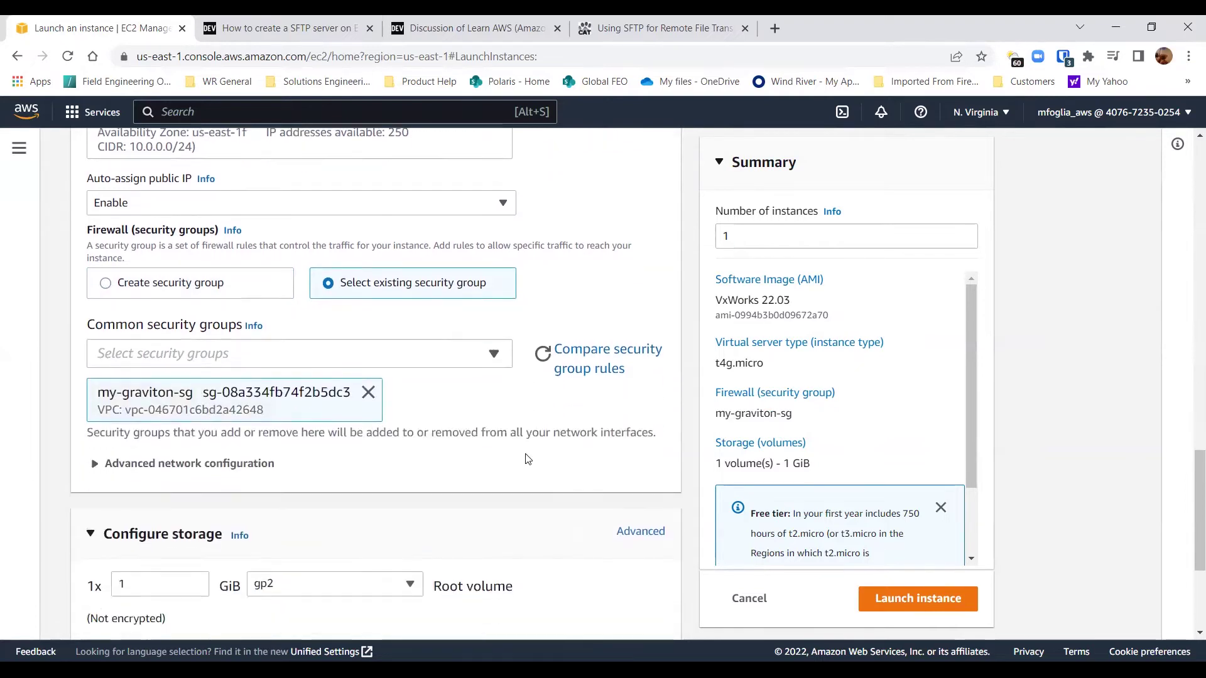
pyautogui.scroll(-1, 526, 458)
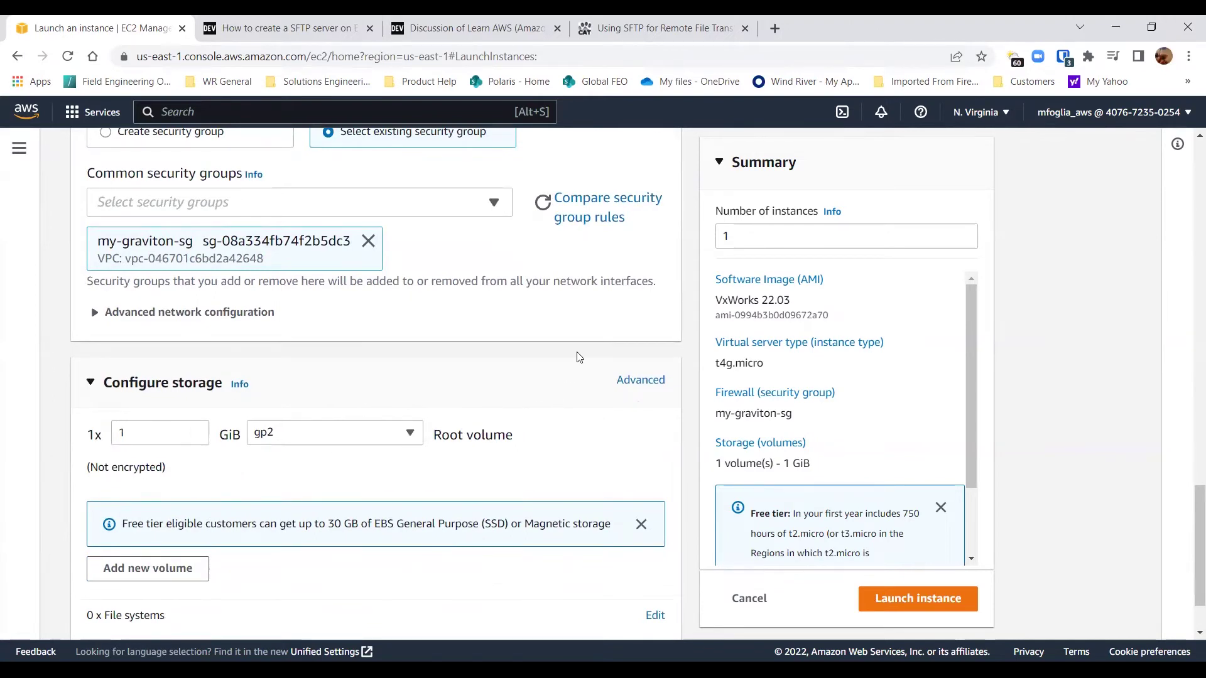
pyautogui.scroll(-2, 579, 357)
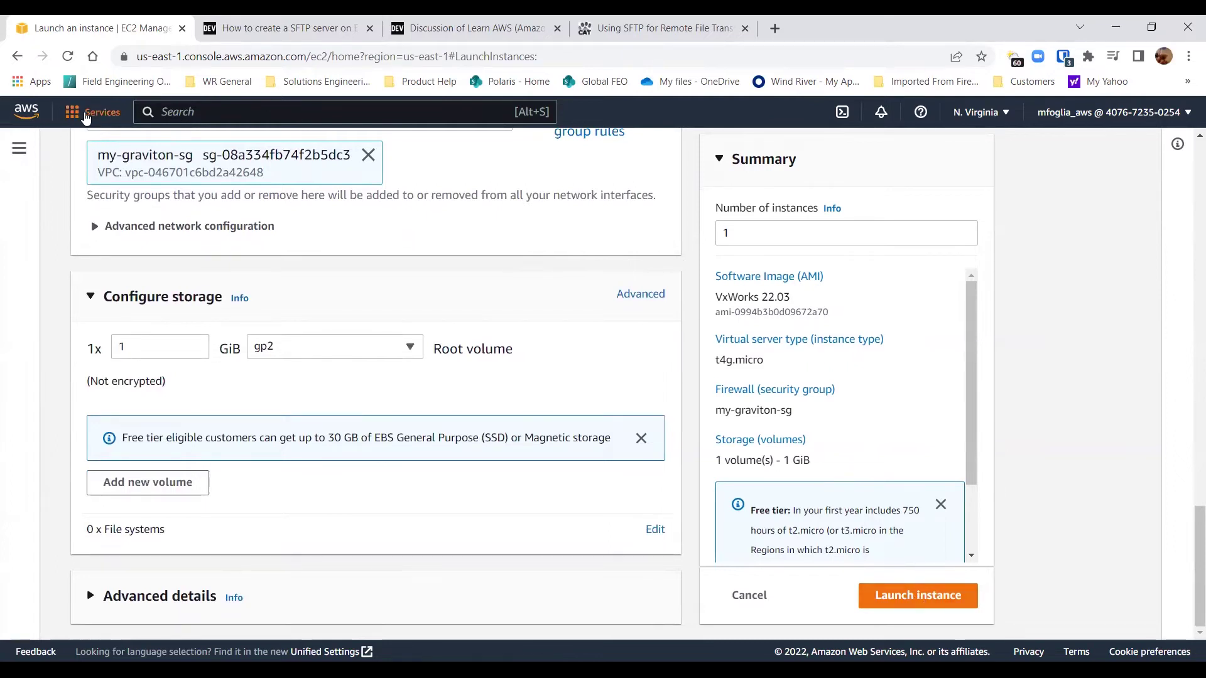
# Go to the running instances in EC2 and open the details of the MyVxWorksGravitonTarget instance
pyautogui.click(87, 116)
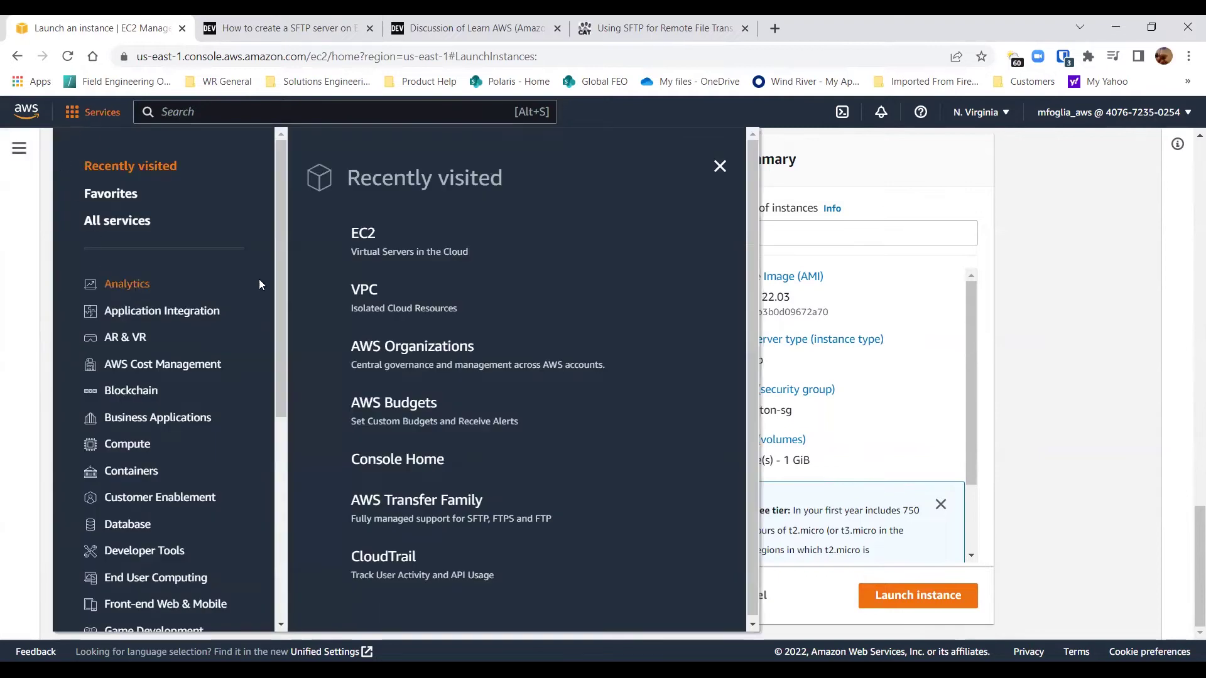
pyautogui.click(364, 236)
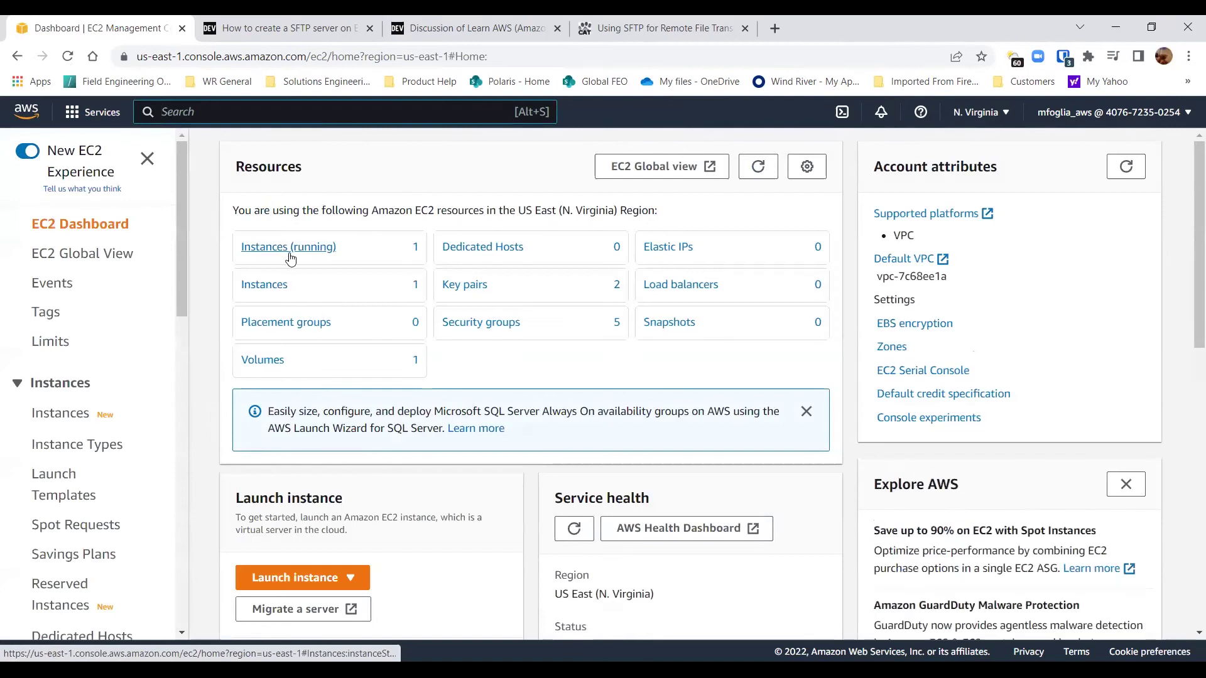
pyautogui.click(272, 250)
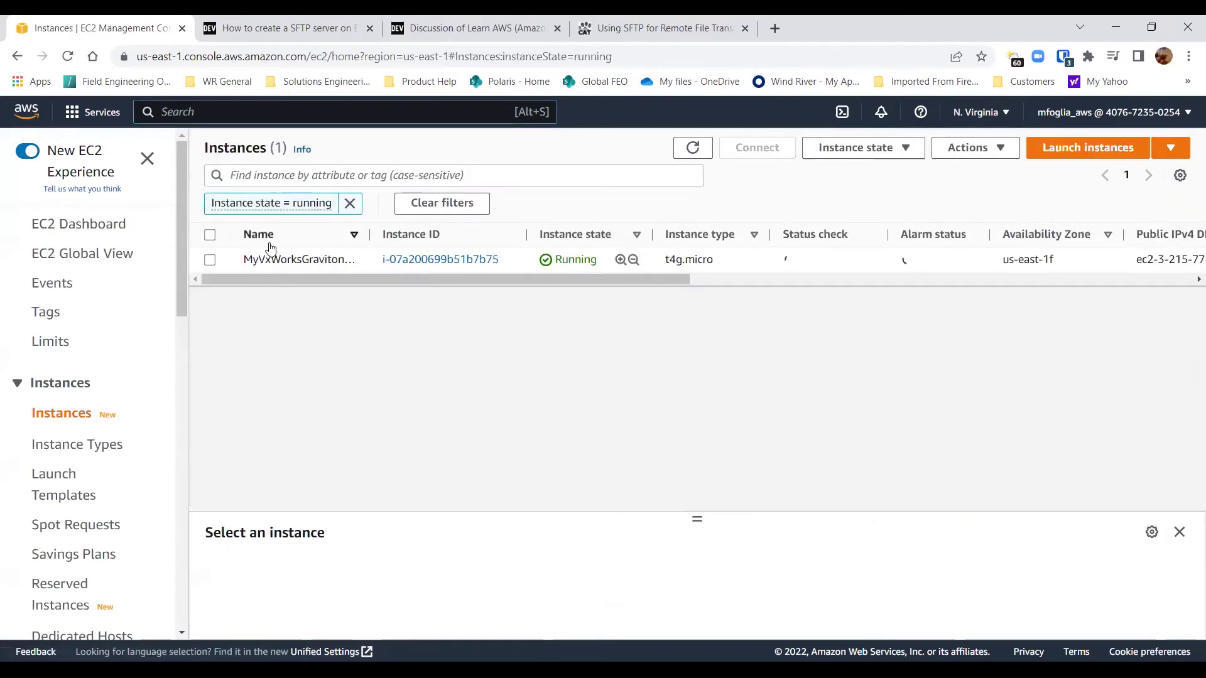
pyautogui.click(425, 260)
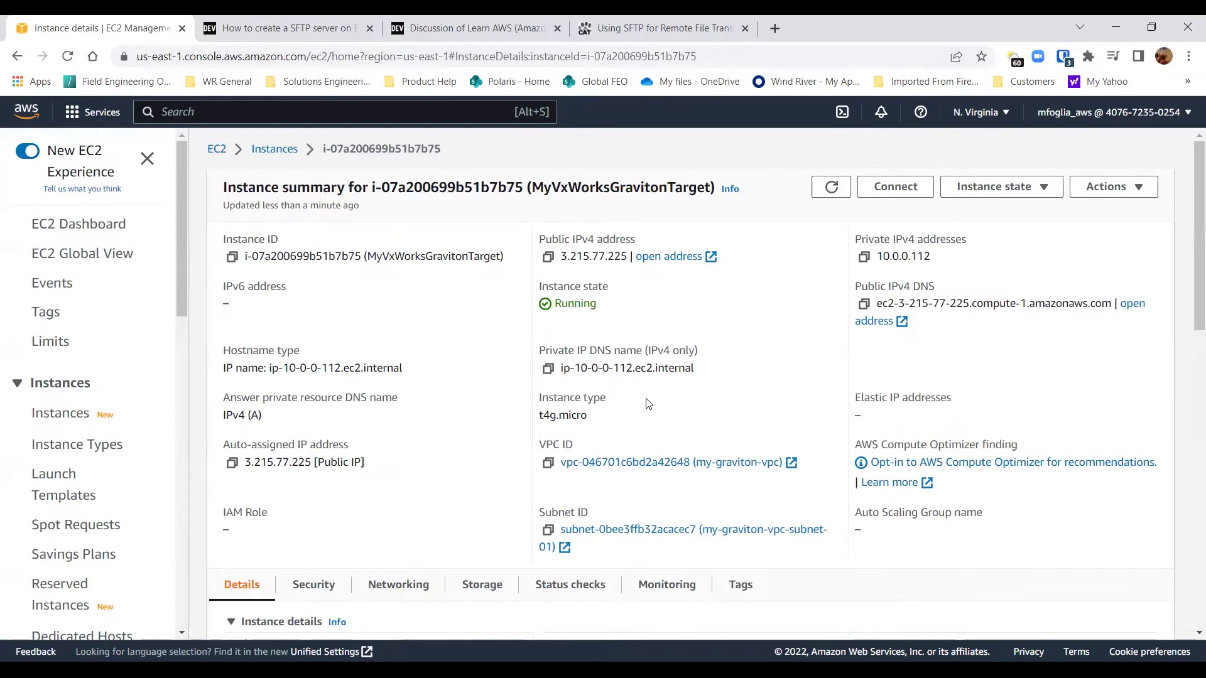
# Connect to MyVxWorksGravitonTarget through the EC2 serial console and bring up the VxWorks Boot prompt
pyautogui.click(895, 187)
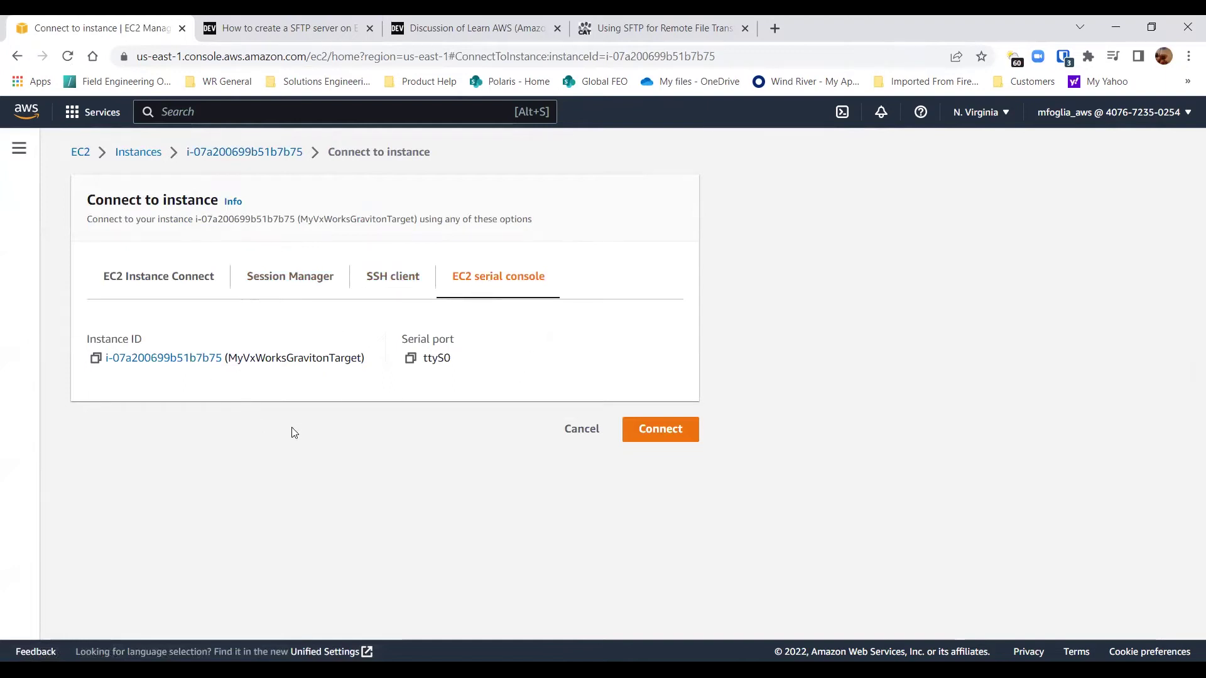
pyautogui.click(658, 433)
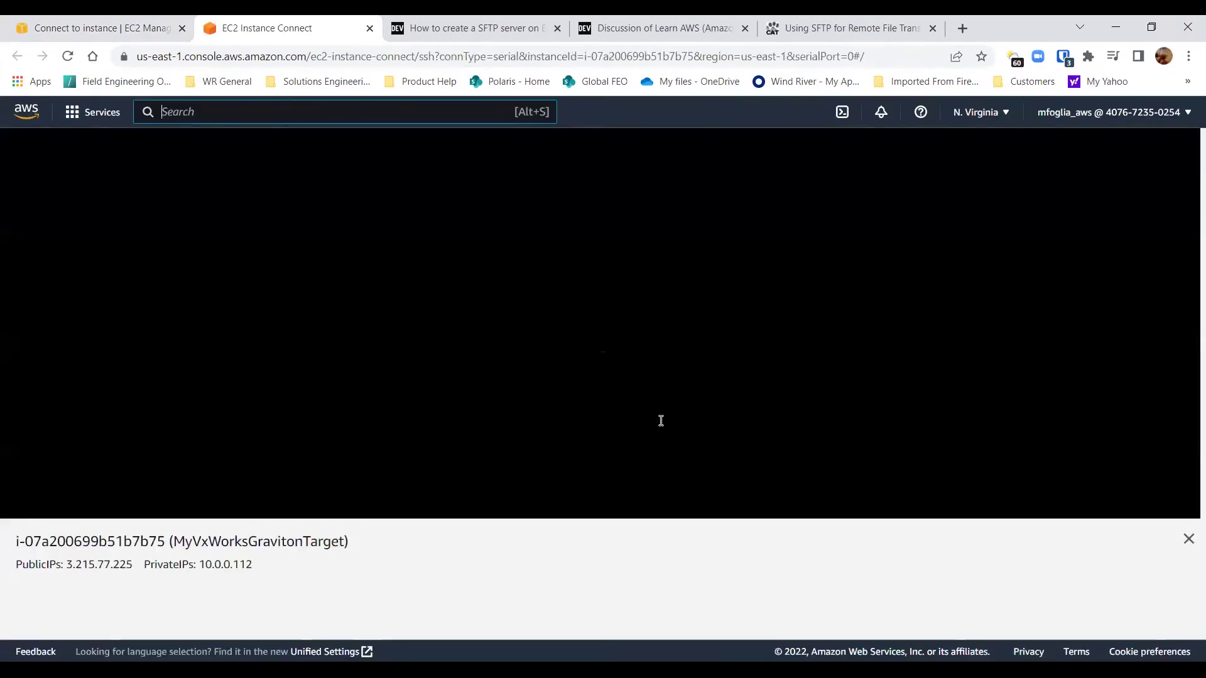
pyautogui.click(365, 289)
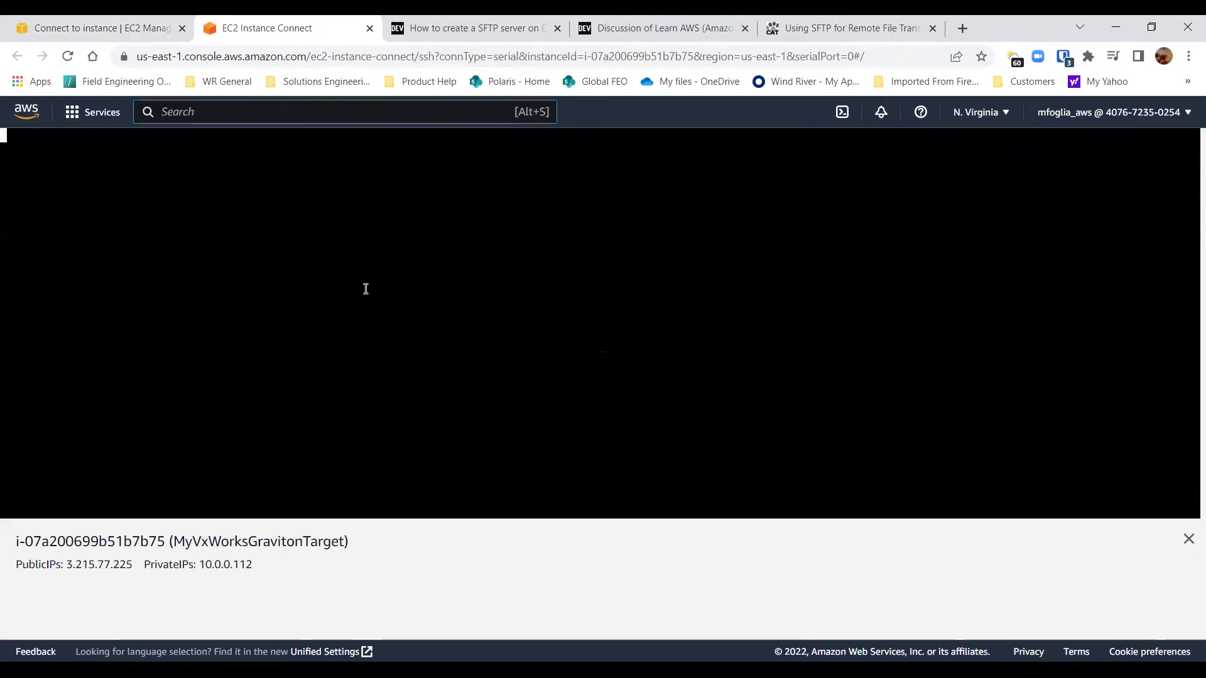
pyautogui.press('Return')
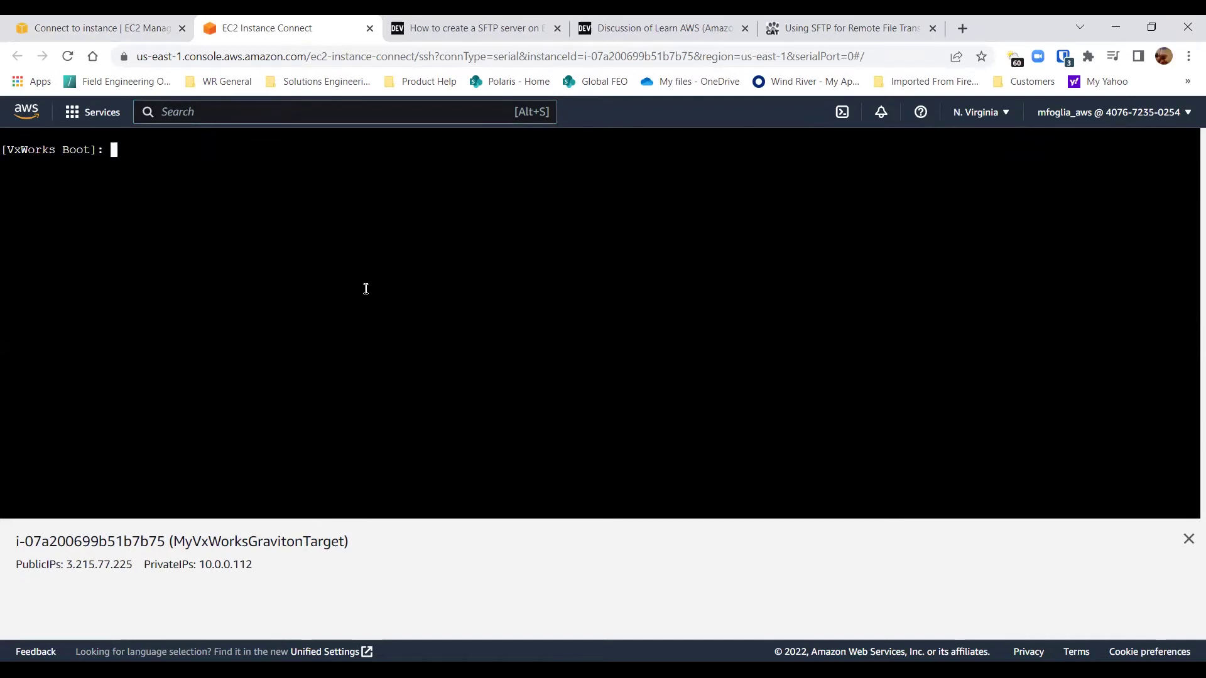
# Print the boot parameters at the VxWorks Boot prompt with the p command
pyautogui.write('p')
pyautogui.press('Return')
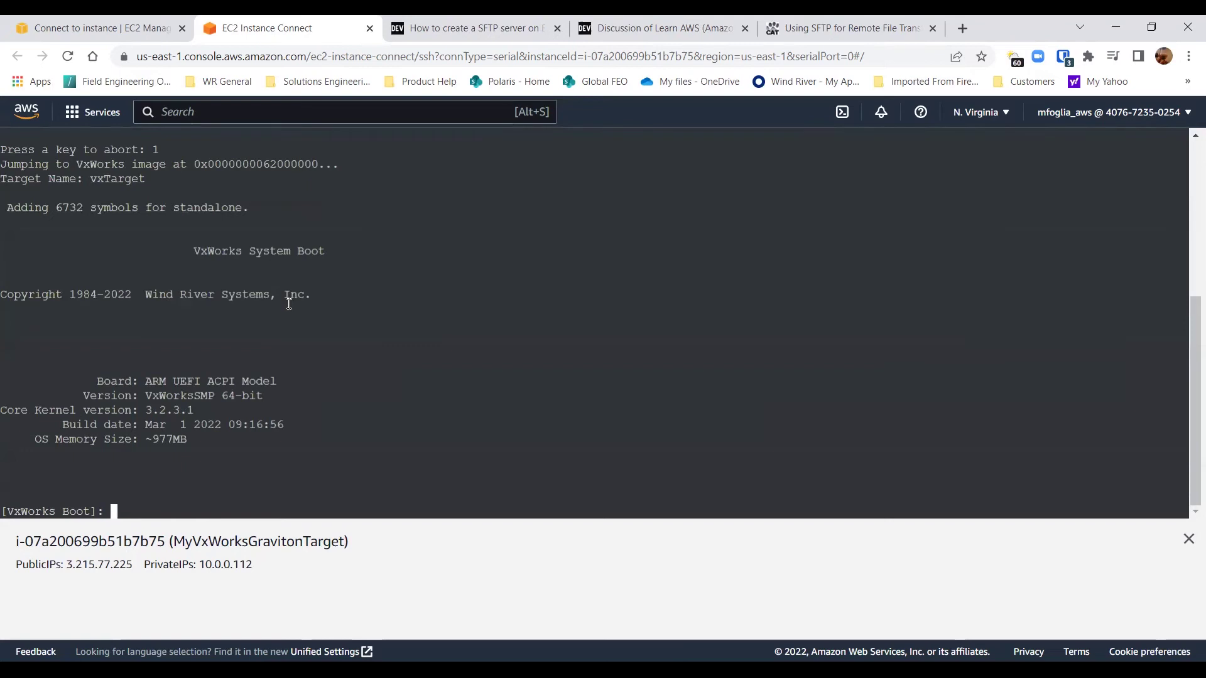
pyautogui.write('p')
pyautogui.press('Return')
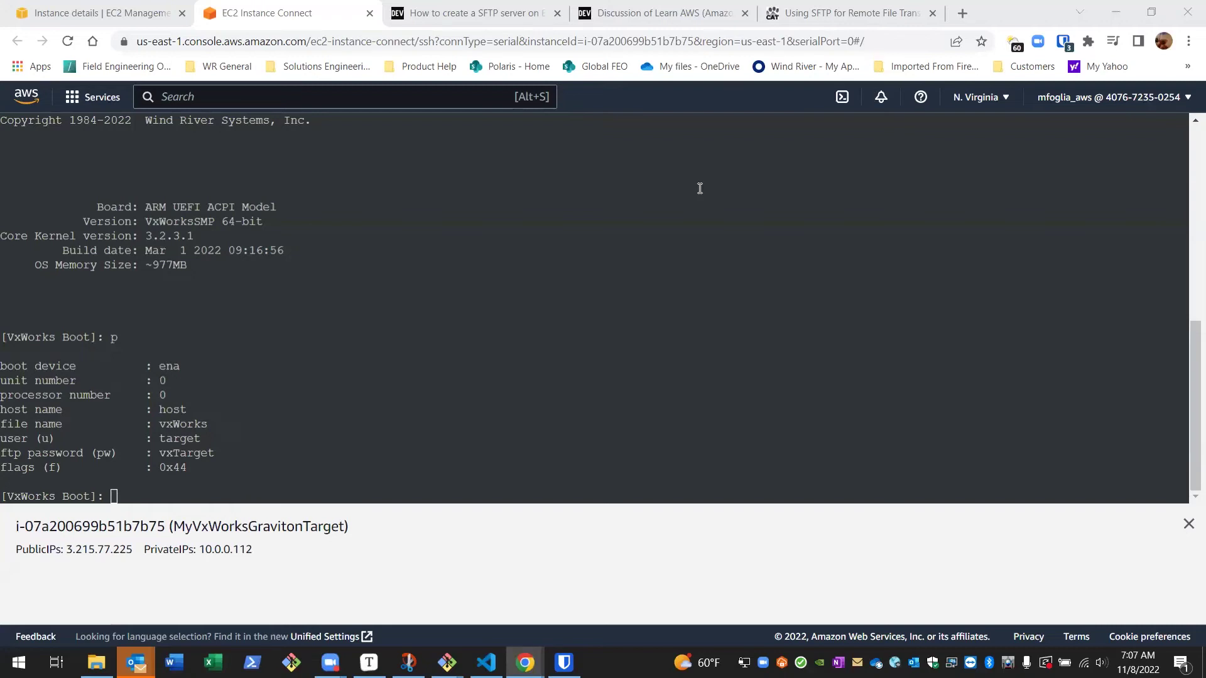
# Close the browser serial console and copy the instance ID of MyVxWorksGravitonTarget
pyautogui.click(369, 13)
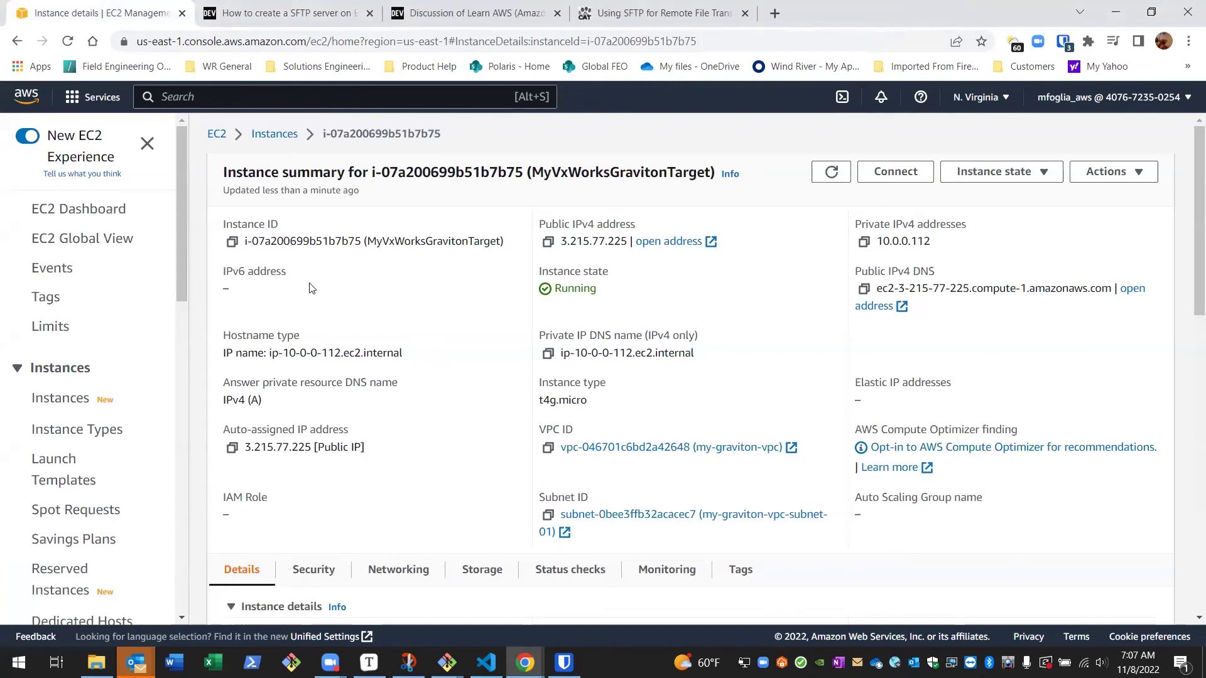
pyautogui.hotkey('alt', 'Tab')
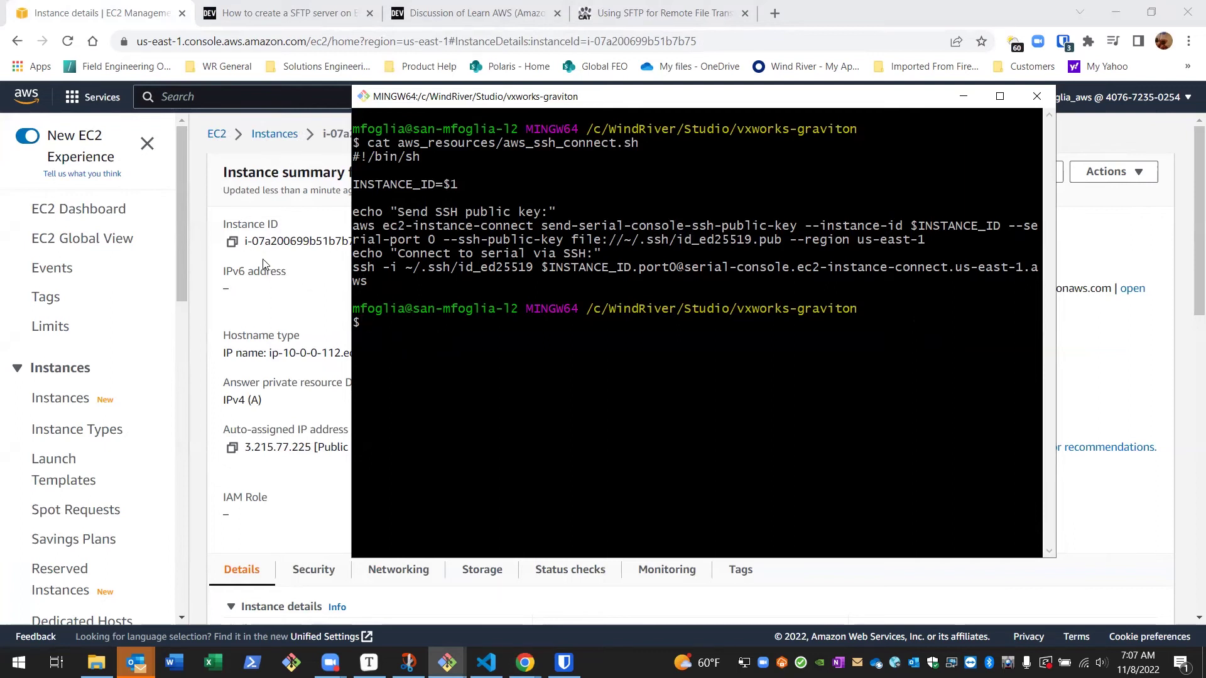
pyautogui.click(304, 276)
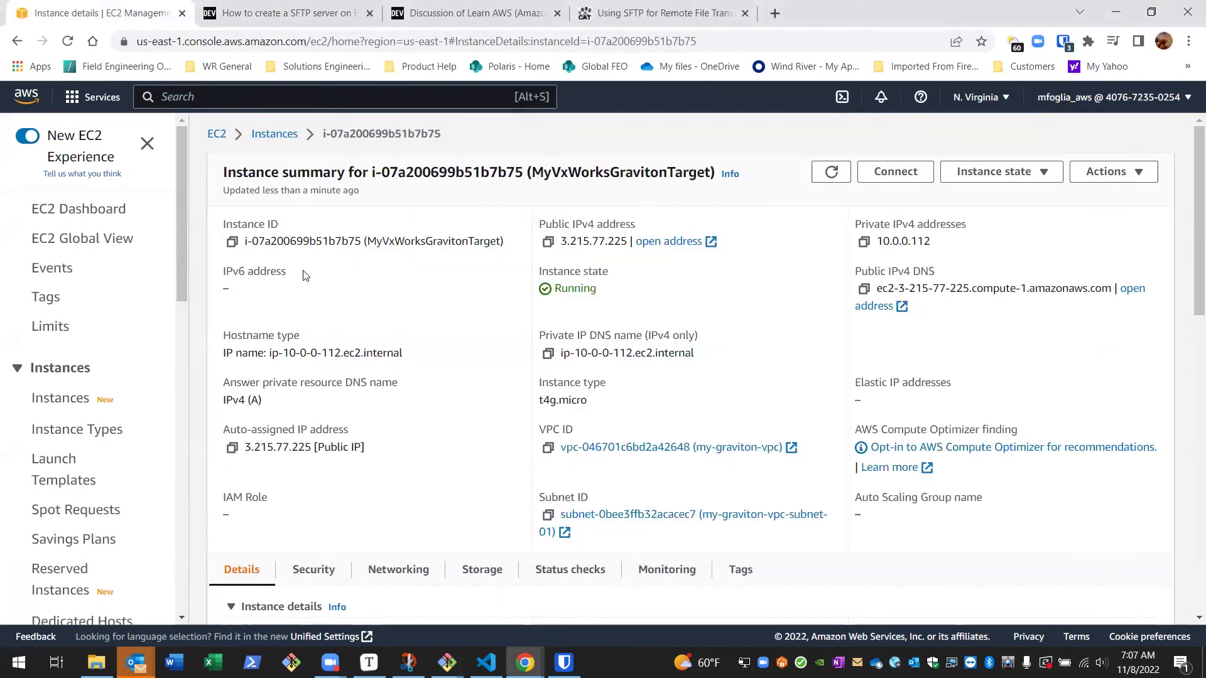
pyautogui.click(232, 245)
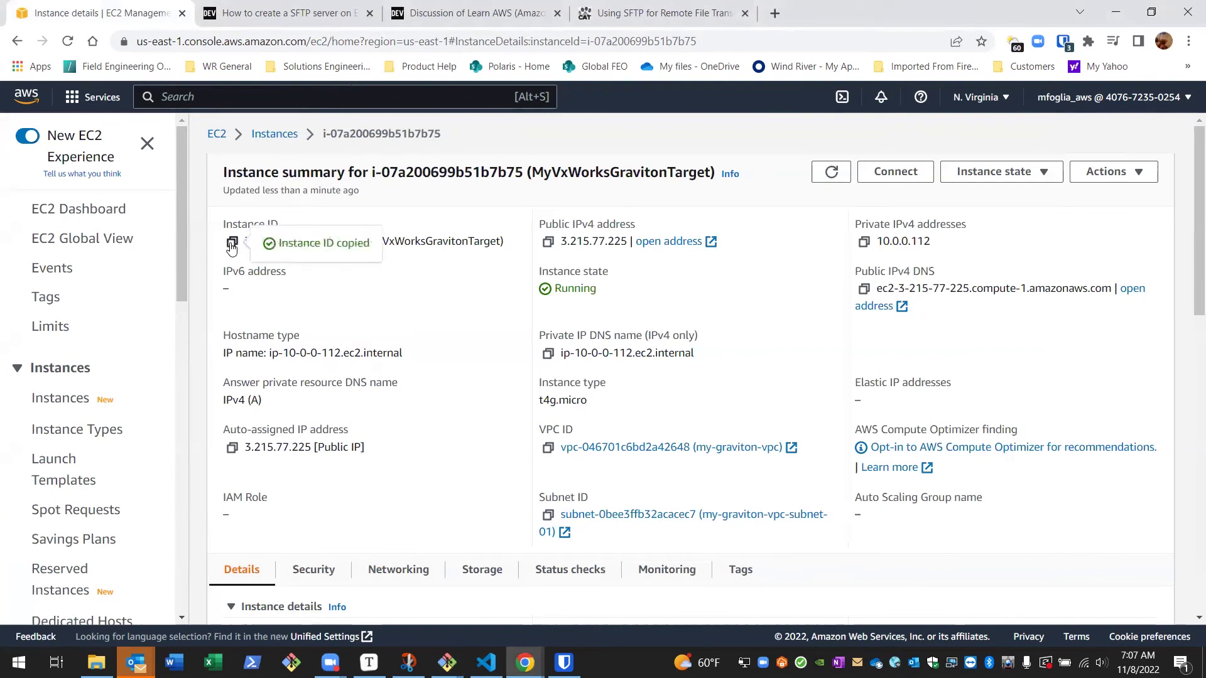
# Switch to the MINGW64 terminal and run ./aws_resources/aws_ssh_connect.sh with the copied instance ID as its argument
pyautogui.hotkey('alt', 'Tab')
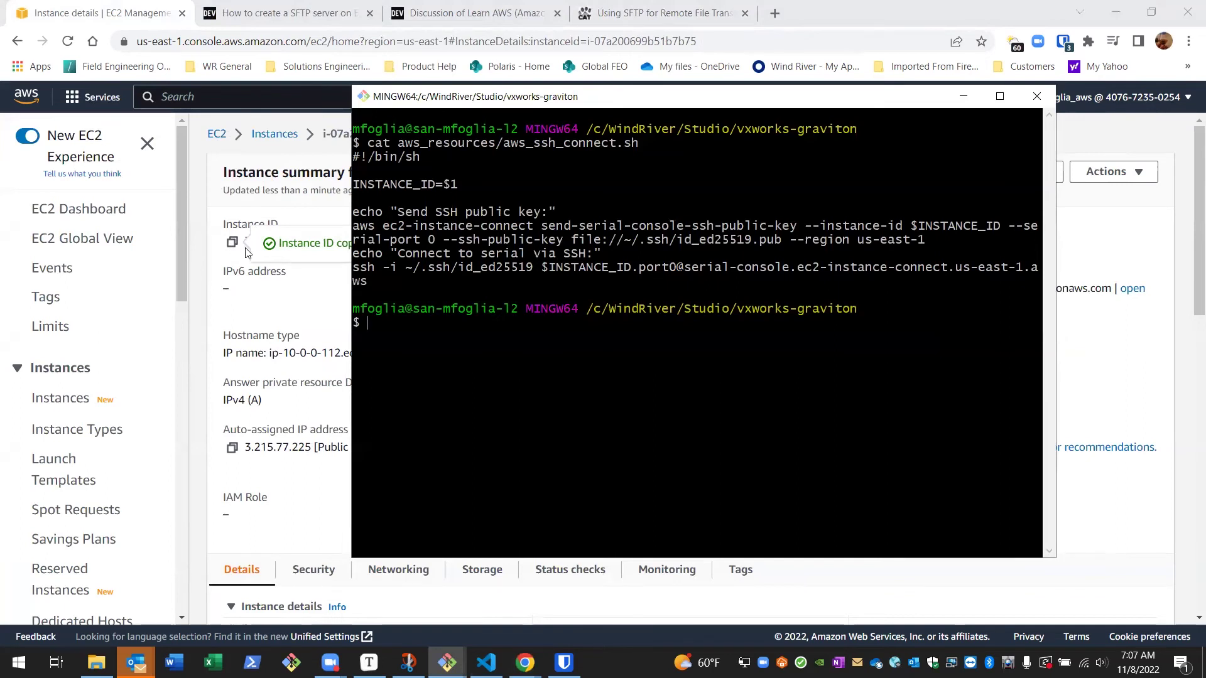
pyautogui.write('./aws_resources/a')
pyautogui.press('Tab')
pyautogui.write('a')
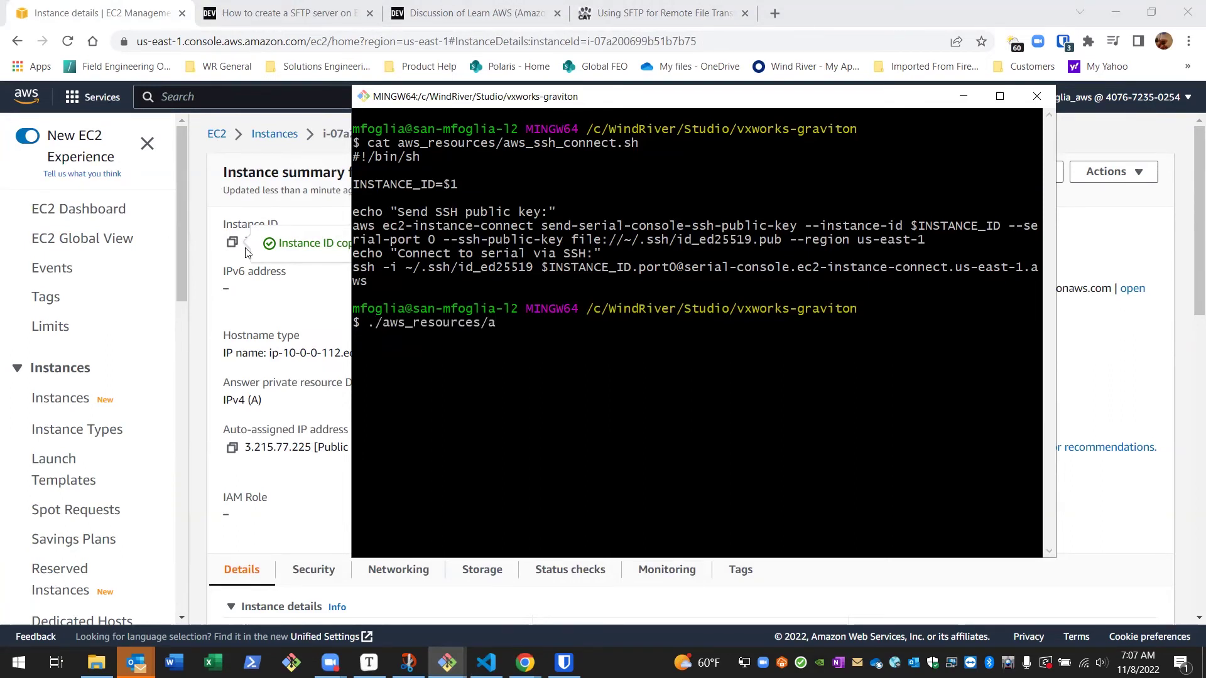
pyautogui.press('Tab')
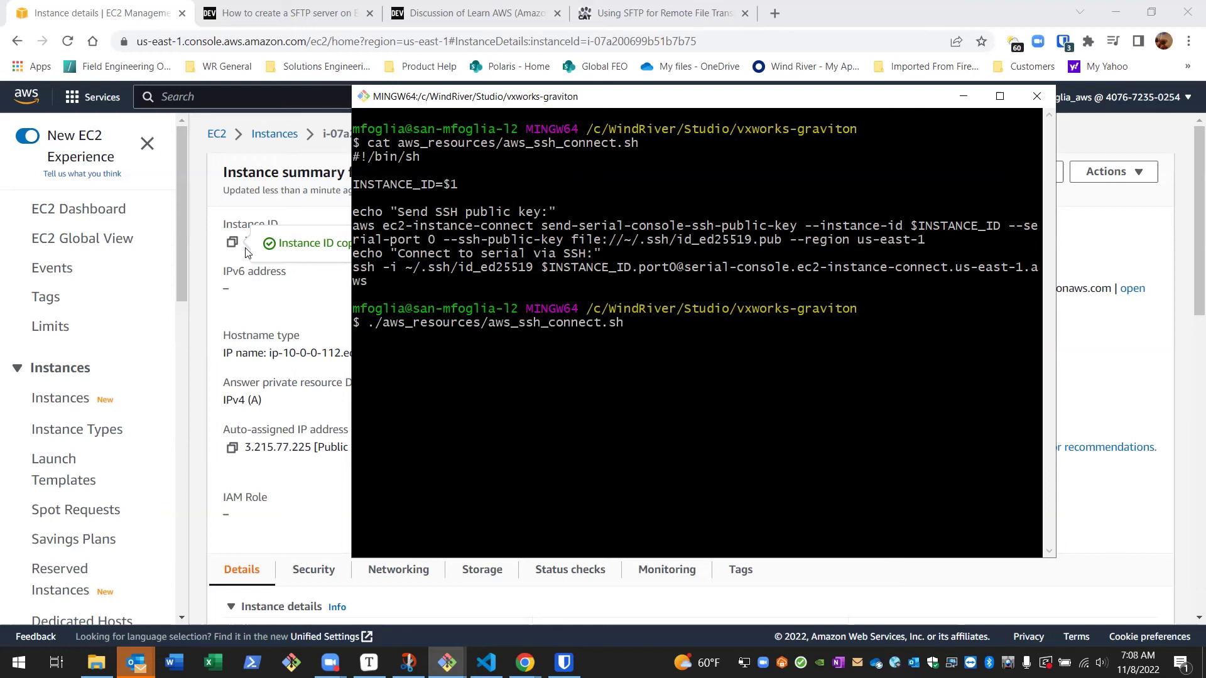
pyautogui.rightClick(684, 383)
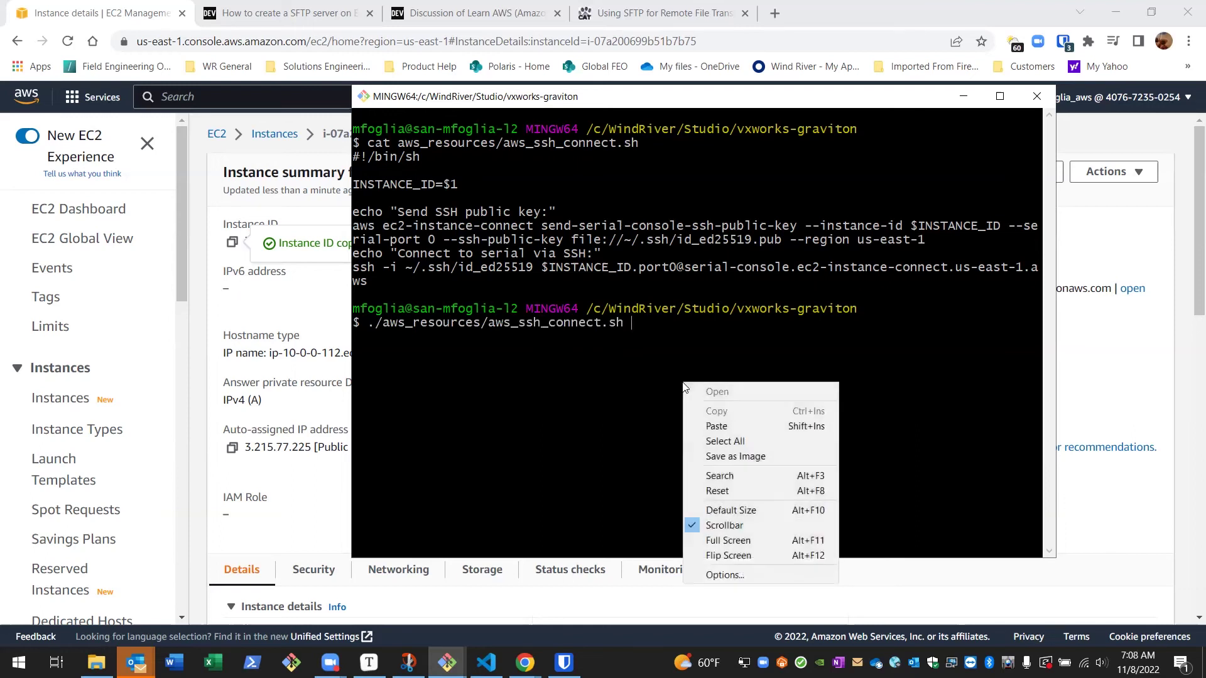
pyautogui.click(709, 427)
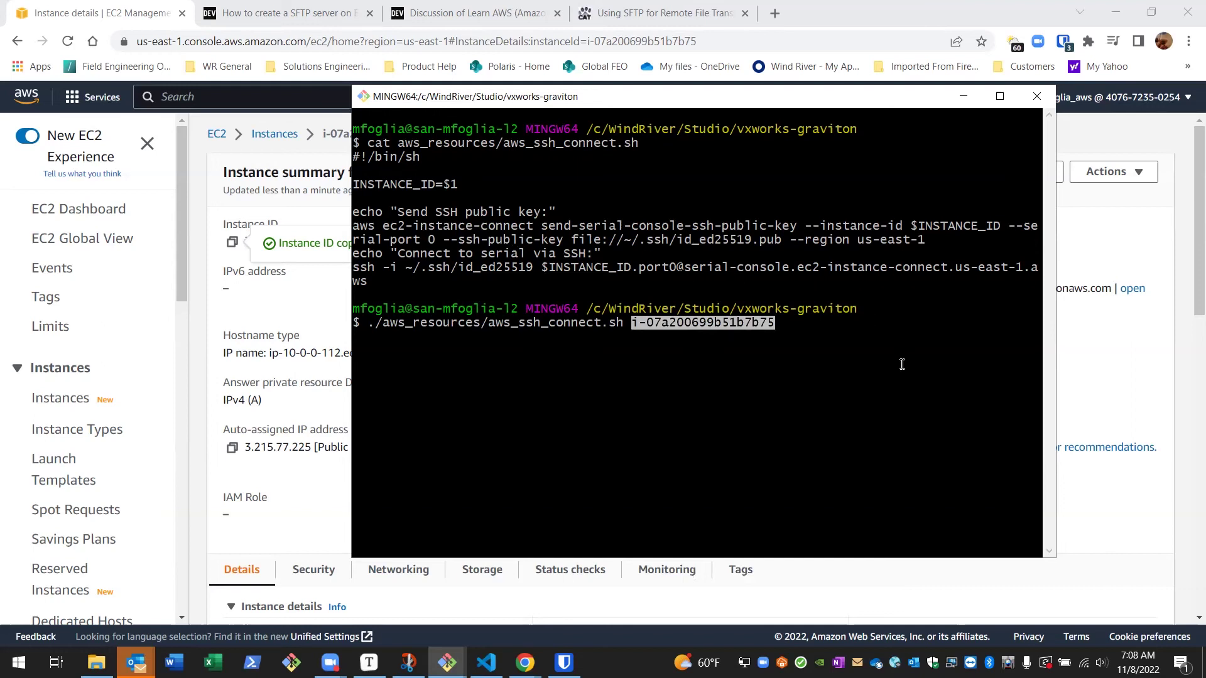
pyautogui.press('Return')
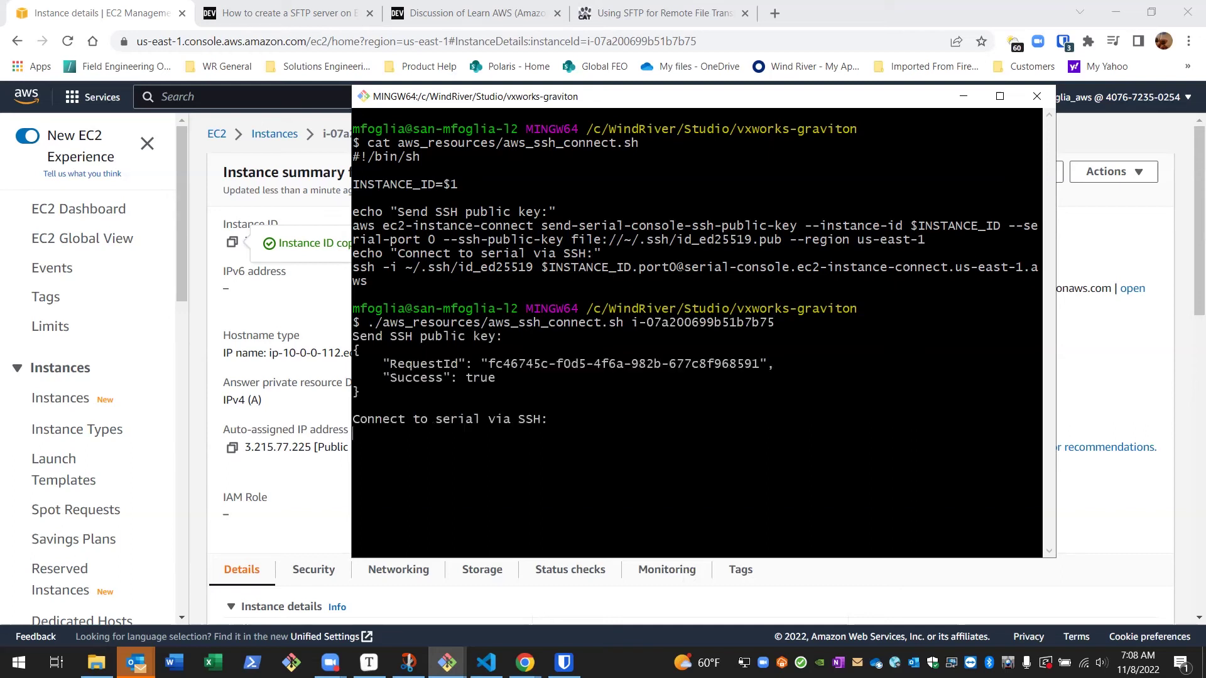
# Print the VxWorks boot parameters over the SSH serial connection with p, and end the session with ~
pyautogui.press('Return')
pyautogui.write('p')
pyautogui.press('Return')
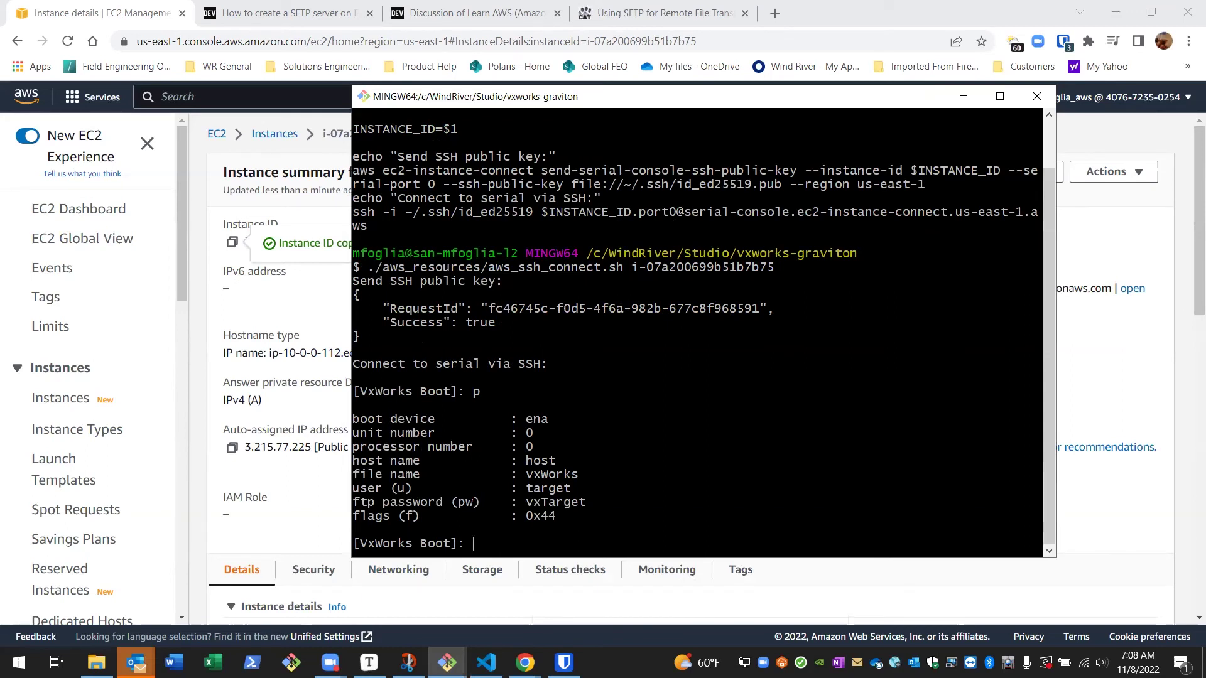
pyautogui.write('~.')
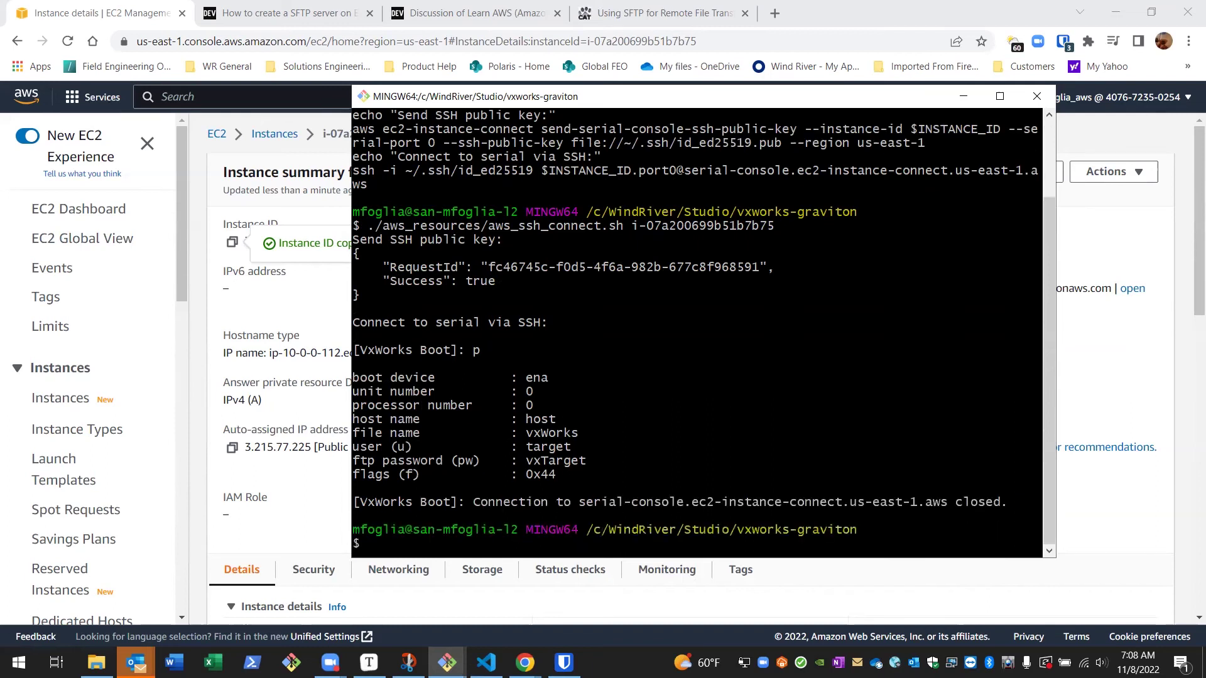